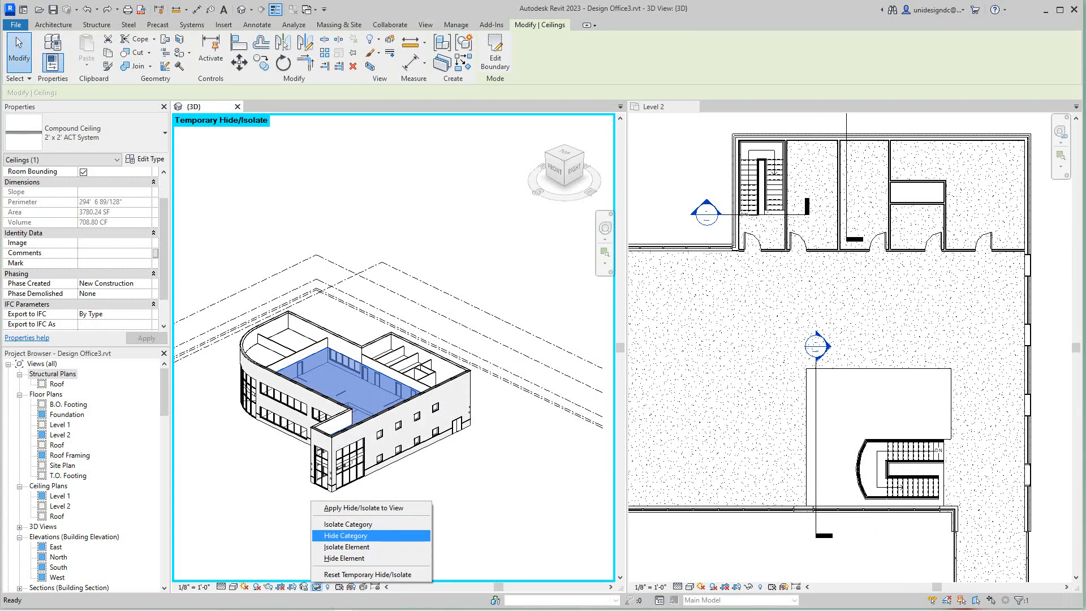
# Temporarily hide the ceiling category in the 3D view to expose the stair and floor opening
pyautogui.click(346, 536)
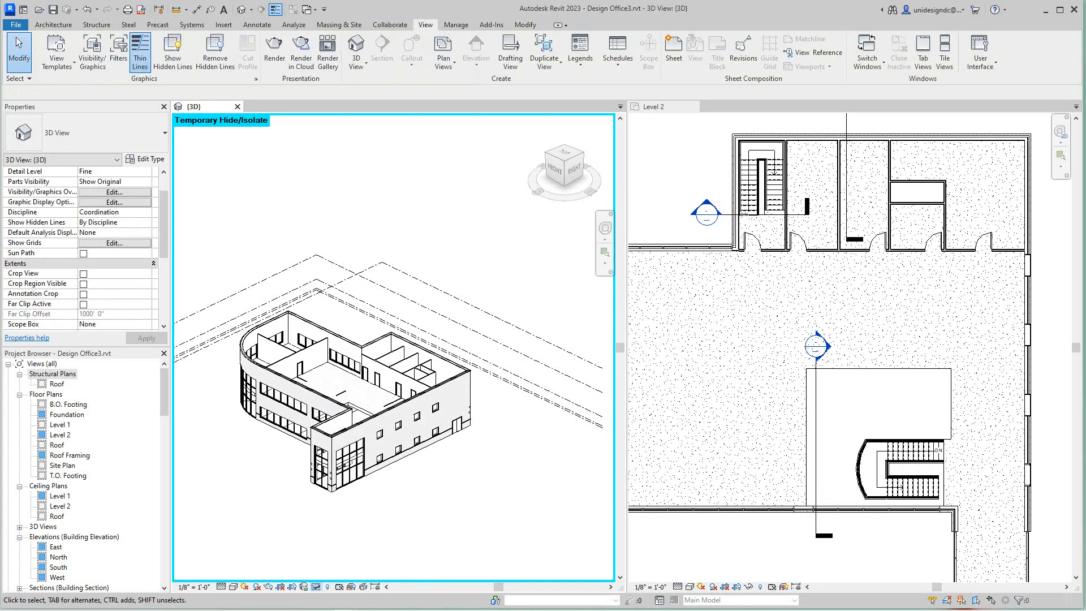
pyautogui.scroll(-2, 374, 381)
pyautogui.moveTo(374, 380); pyautogui.dragTo(544, 380, button='middle')
pyautogui.keyDown('shift'); pyautogui.moveTo(237, 243); pyautogui.dragTo(294, 190, button='middle'); pyautogui.keyUp('shift')
pyautogui.scroll(3, 288, 188)
pyautogui.scroll(2, 431, 433)
pyautogui.moveTo(431, 433); pyautogui.dragTo(334, 280, button='middle')
pyautogui.scroll(3, 311, 333)
pyautogui.scroll(-4, 360, 487)
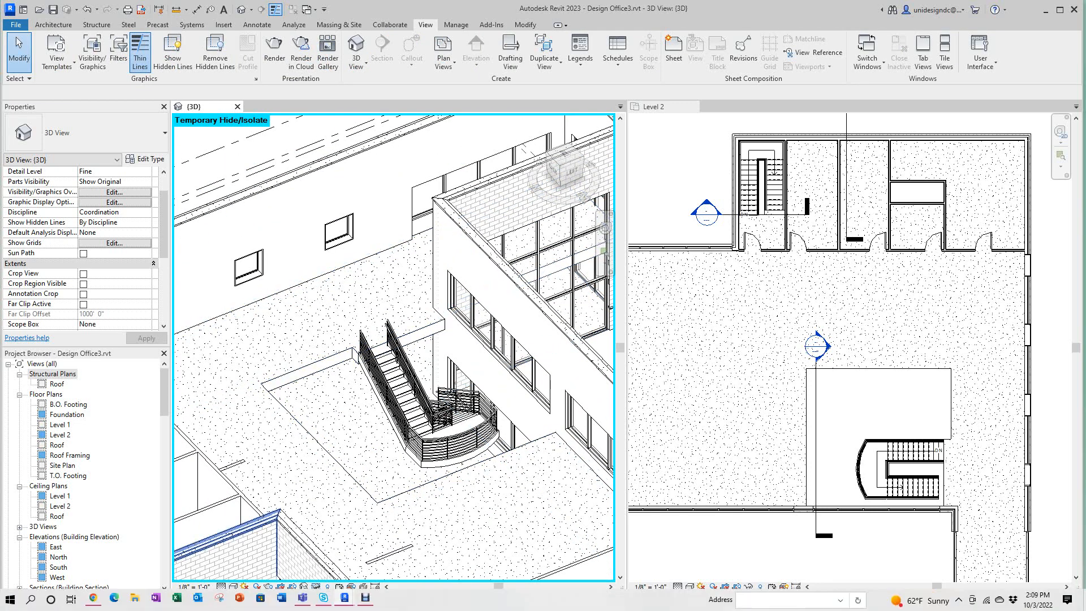
# Preview the 3D view in the Consistent Colors visual style and return it to Hidden Line
pyautogui.click(234, 587)
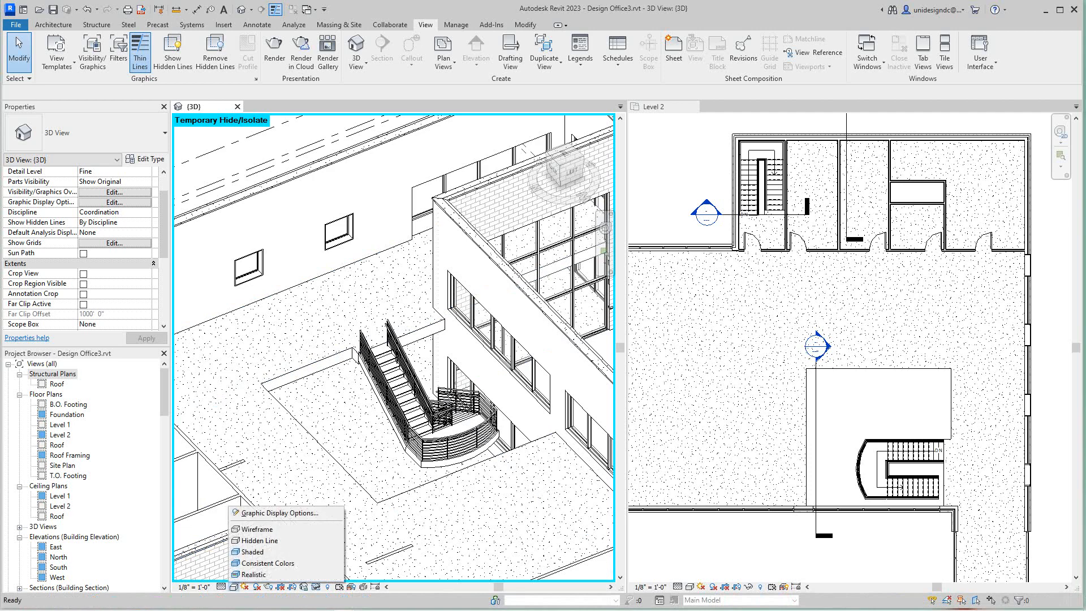
pyautogui.click(286, 564)
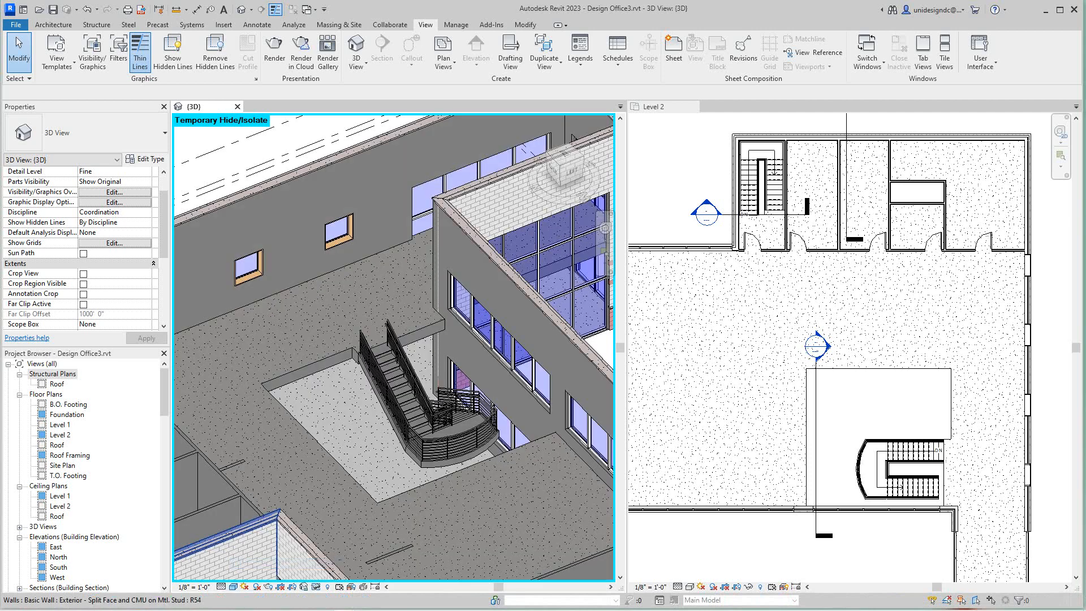
pyautogui.scroll(1, 332, 495)
pyautogui.click(233, 587)
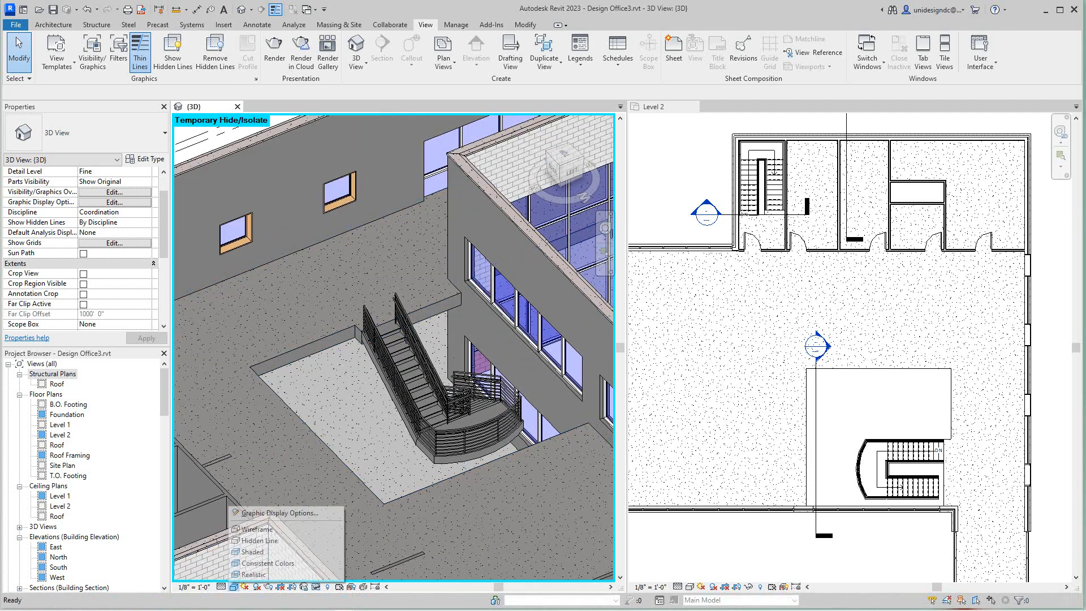
pyautogui.click(258, 541)
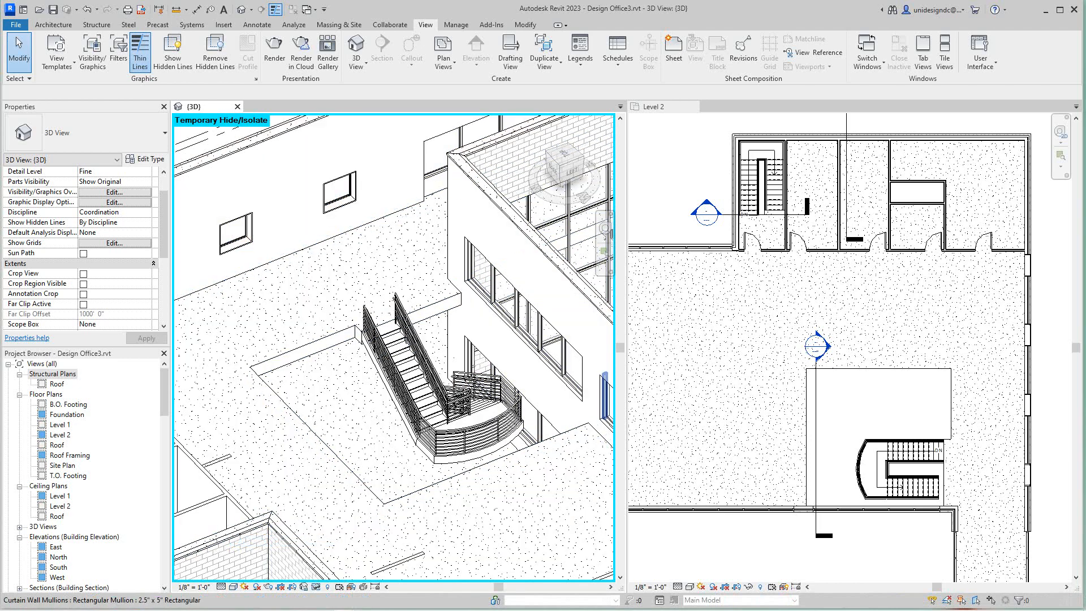
# Examine the unguarded floor opening around the stair in both the 3D view and the Level 2 plan
pyautogui.scroll(-4, 935, 352)
pyautogui.scroll(4, 922, 366)
pyautogui.click(922, 366)
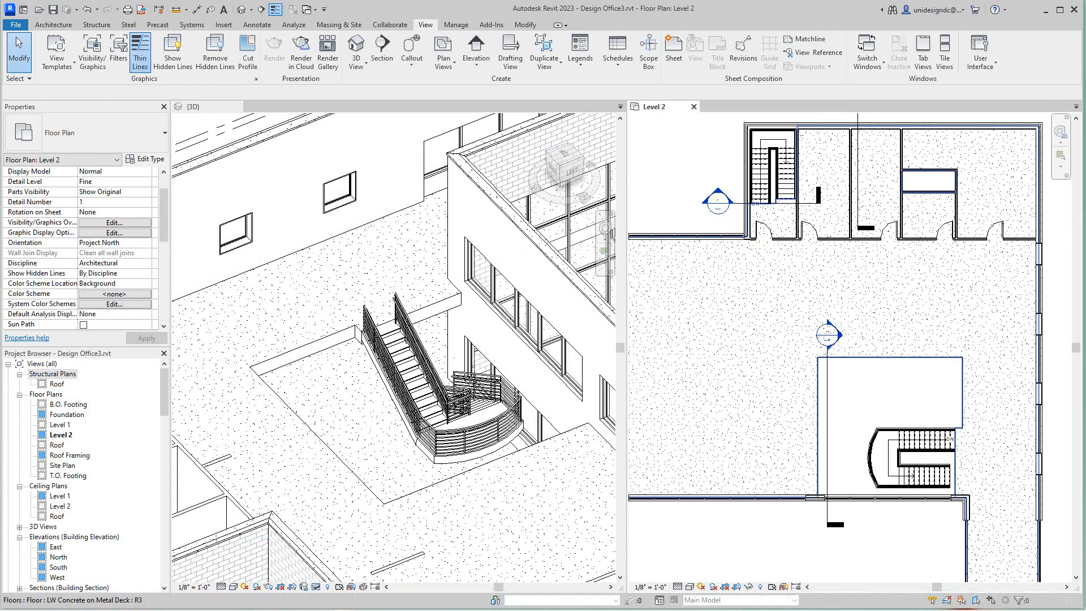
pyautogui.scroll(-1, 491, 317)
pyautogui.click(490, 317)
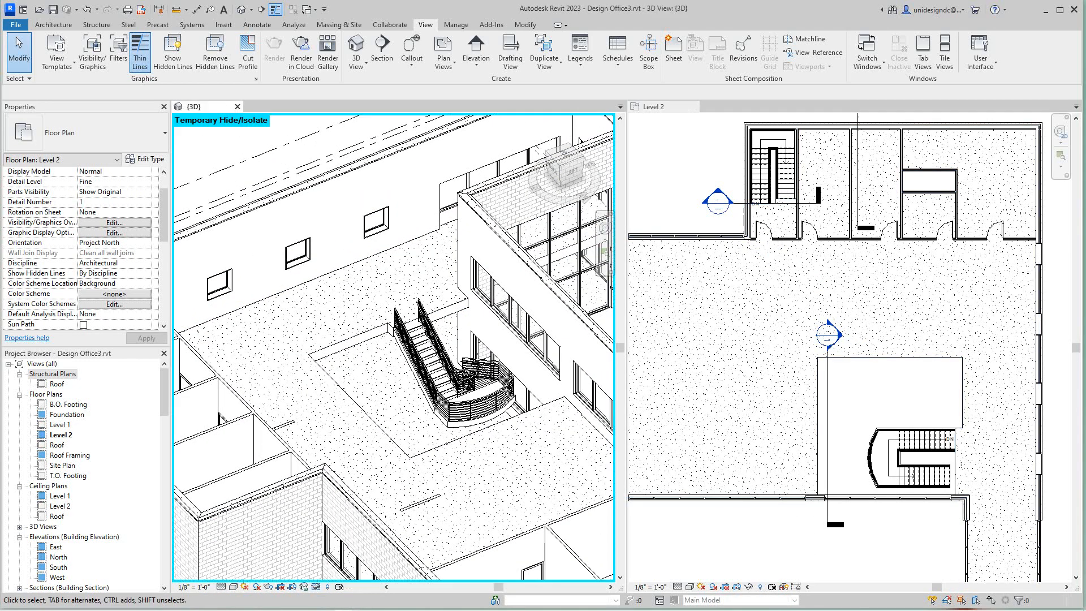
pyautogui.scroll(-2, 707, 362)
pyautogui.scroll(2, 707, 362)
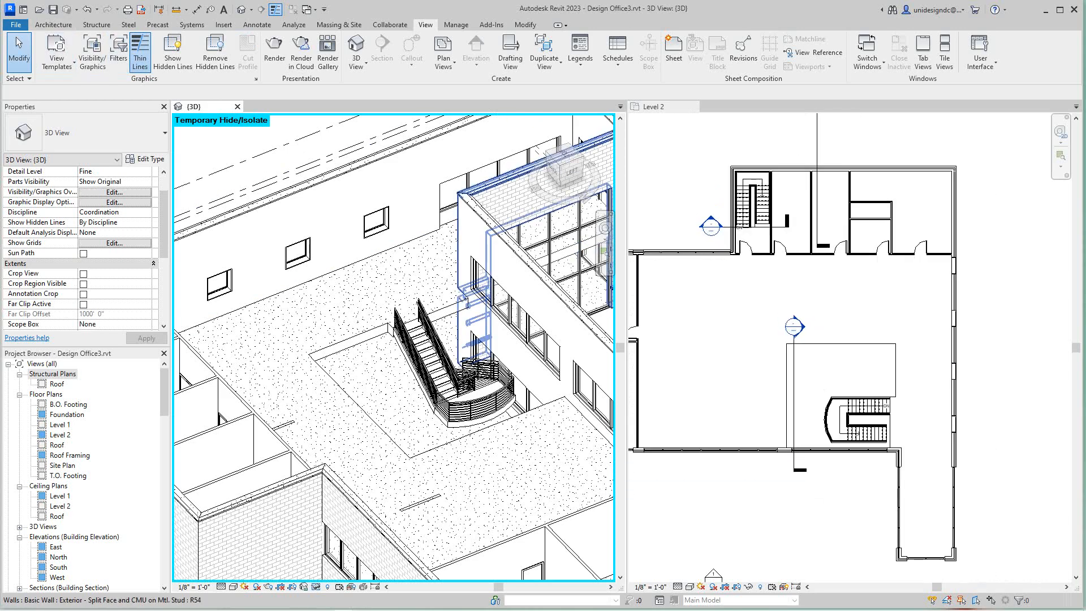
pyautogui.scroll(-1, 707, 362)
pyautogui.click(764, 345)
pyautogui.scroll(-2, 763, 345)
pyautogui.moveTo(765, 345); pyautogui.dragTo(791, 384, button='middle')
pyautogui.scroll(4, 795, 383)
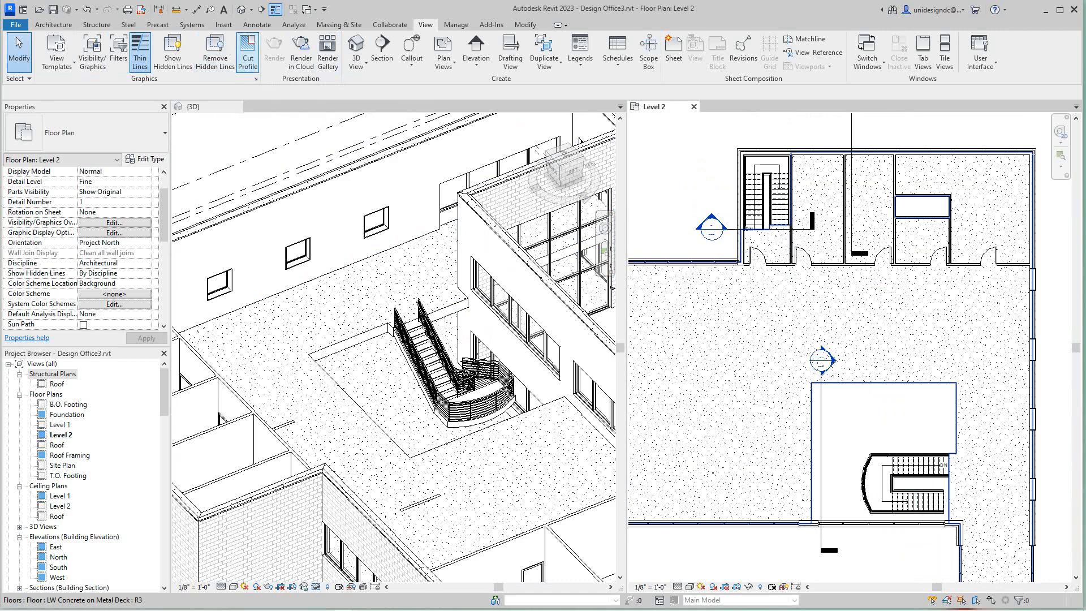
# Start a sketched Guardrail - Pipe railing path in the Level 2 plan, using Pick Lines with a 2" offset
pyautogui.click(54, 24)
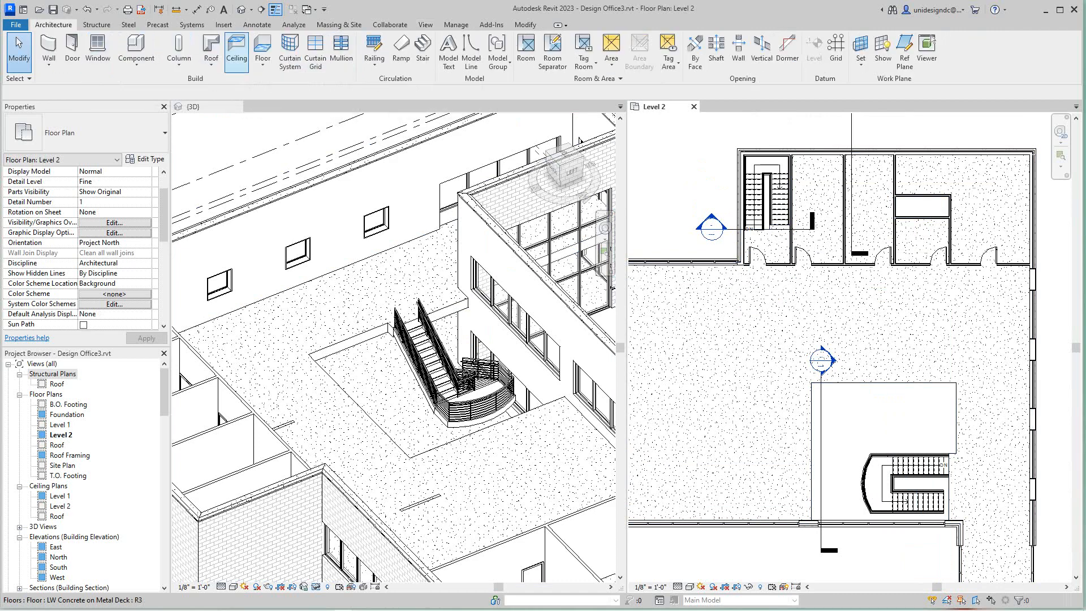
pyautogui.click(374, 64)
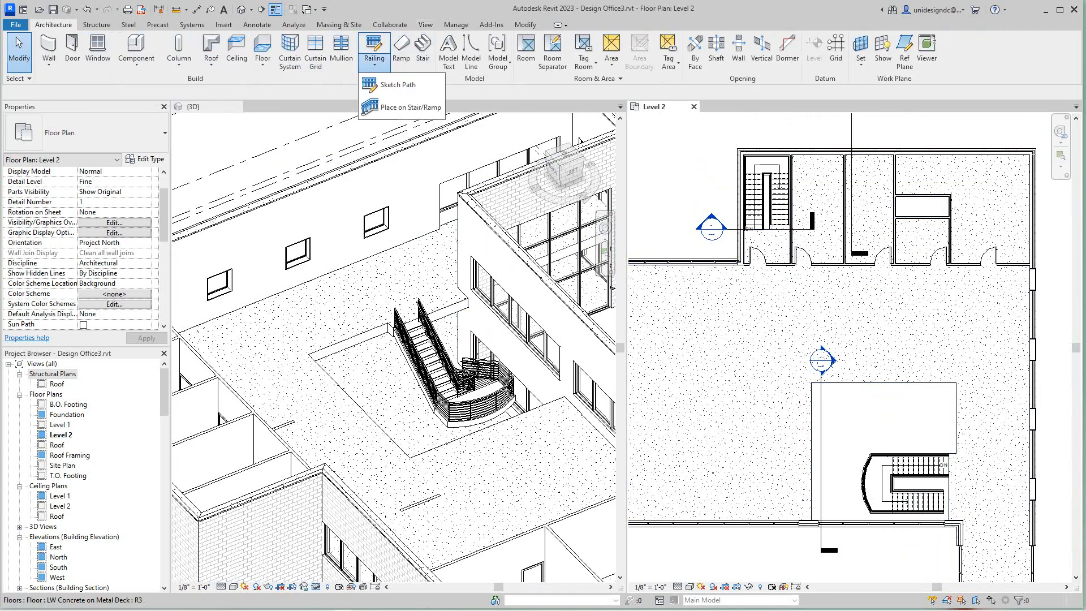
pyautogui.click(398, 85)
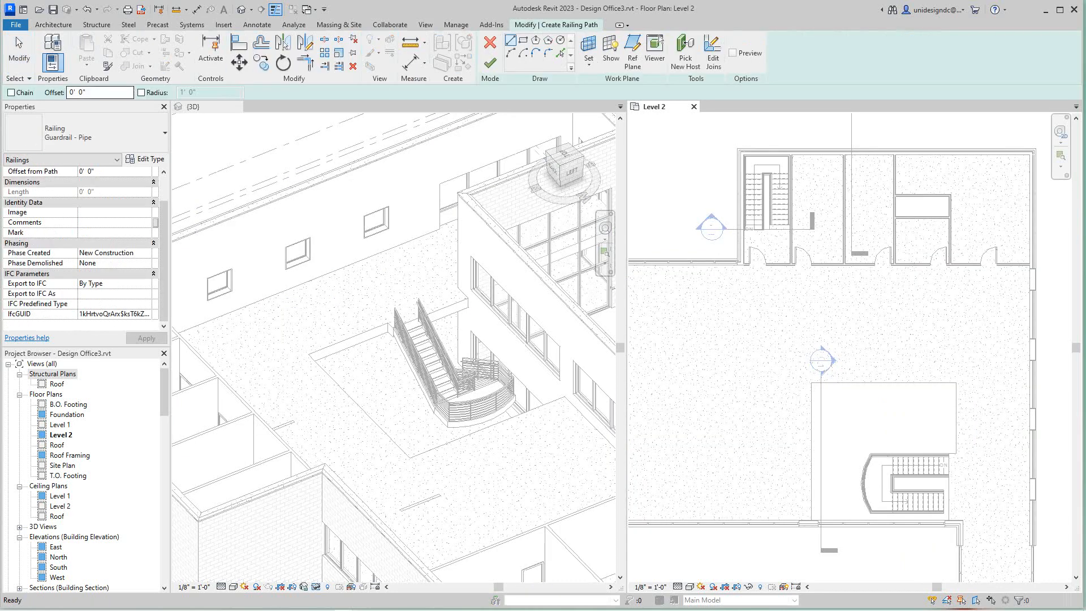
pyautogui.doubleClick(82, 92)
pyautogui.write('23')
pyautogui.press('BackSpace')
pyautogui.press('Return')
pyautogui.click(560, 52)
pyautogui.scroll(3, 843, 509)
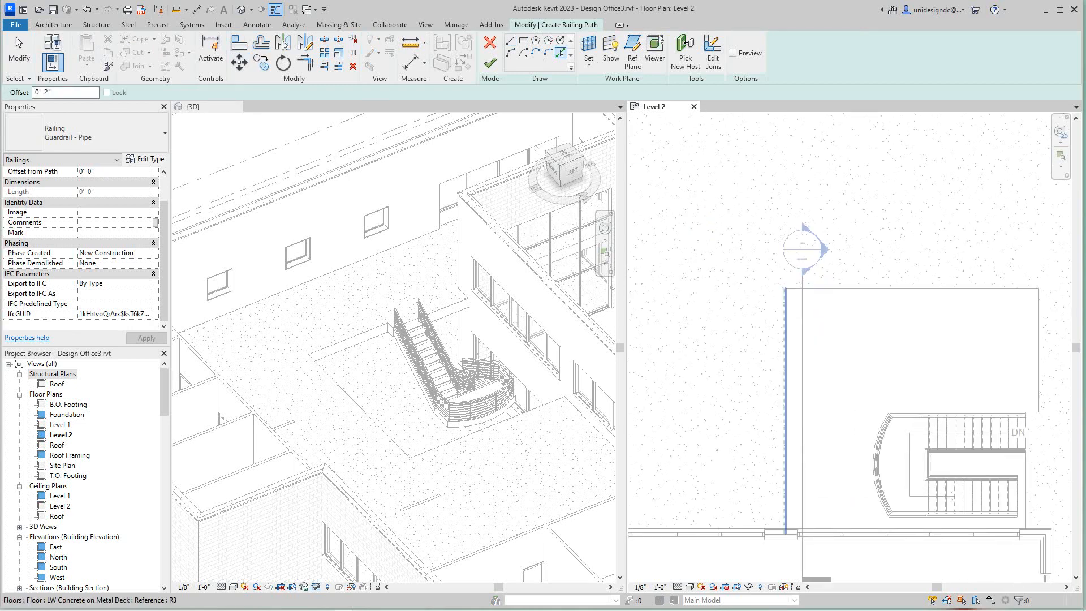
# Trace the railing path along the west, north and east edges of the floor opening
pyautogui.click(785, 362)
pyautogui.scroll(1, 959, 196)
pyautogui.click(951, 317)
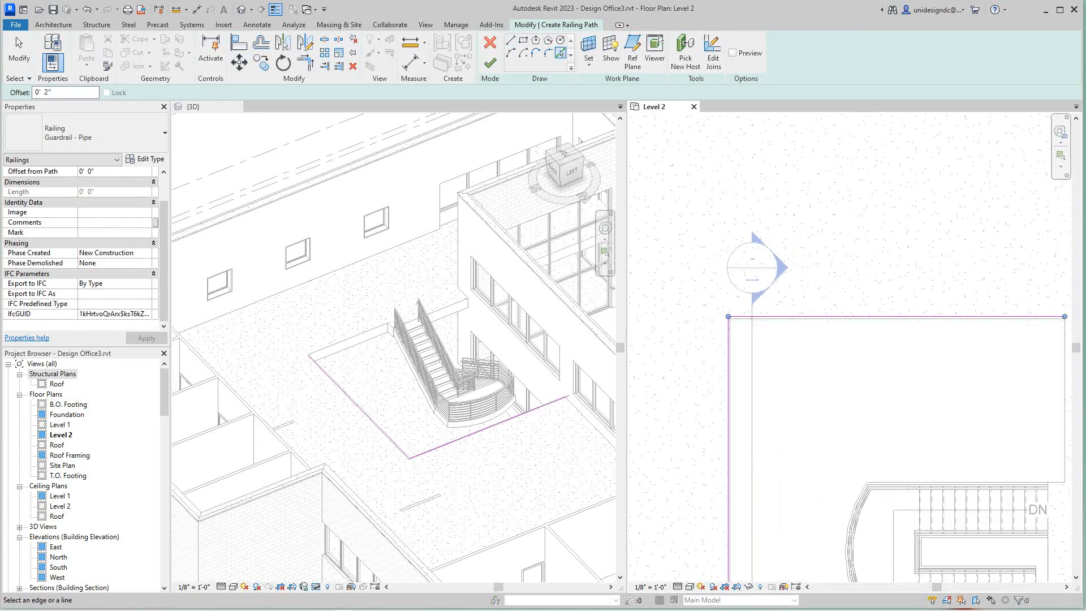
pyautogui.scroll(-1, 1055, 416)
pyautogui.moveTo(1055, 416); pyautogui.dragTo(871, 313, button='middle')
pyautogui.scroll(1, 888, 313)
pyautogui.click(866, 299)
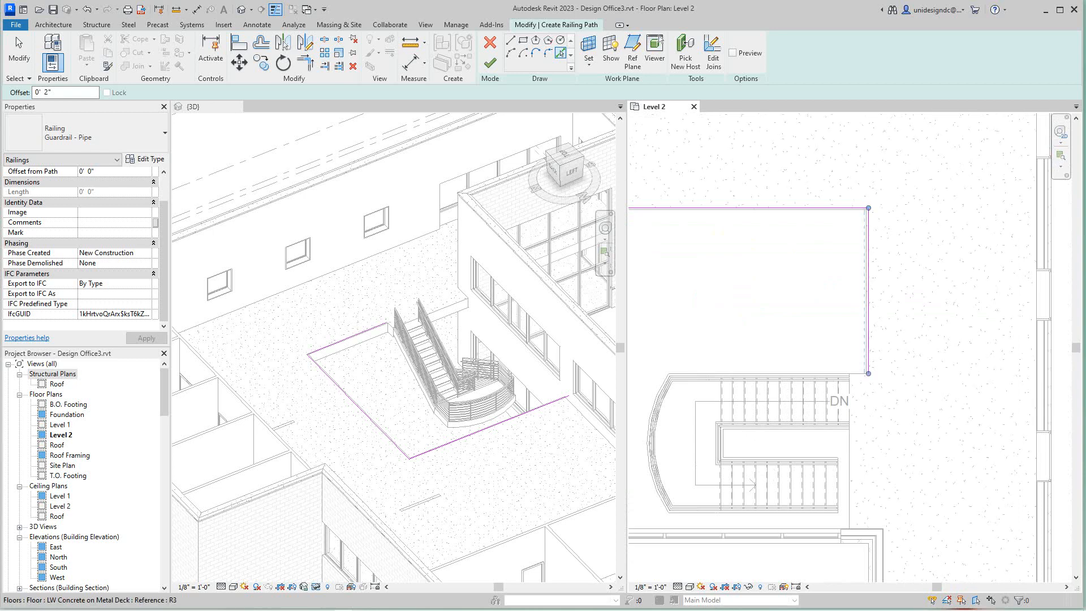
# Add the short floor edge returning to the stair to the path and finish the railing
pyautogui.scroll(2, 851, 391)
pyautogui.click(866, 355)
pyautogui.scroll(-2, 807, 285)
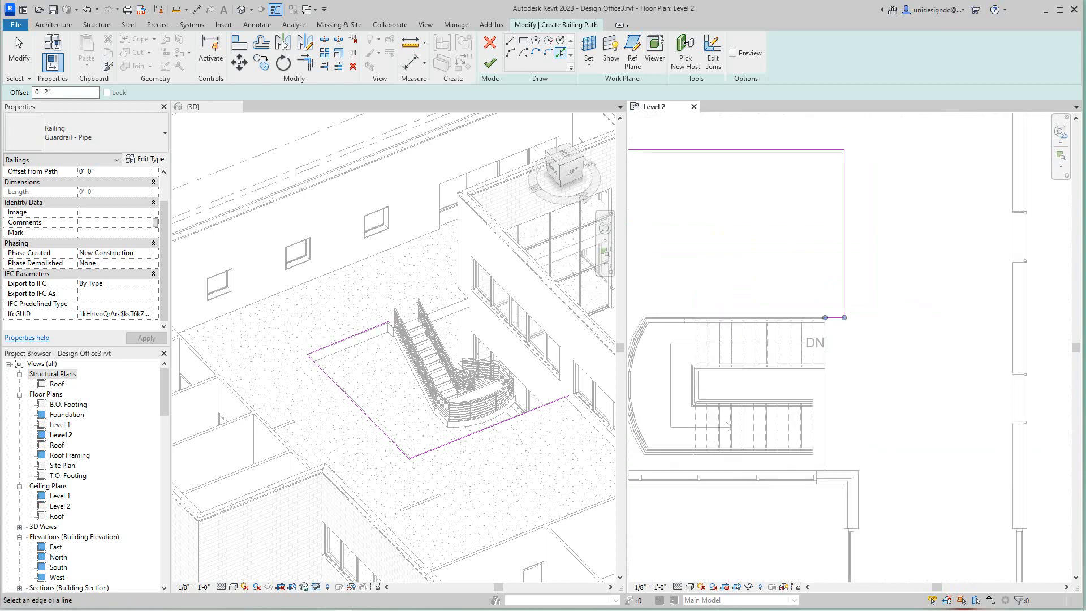
pyautogui.scroll(-3, 870, 321)
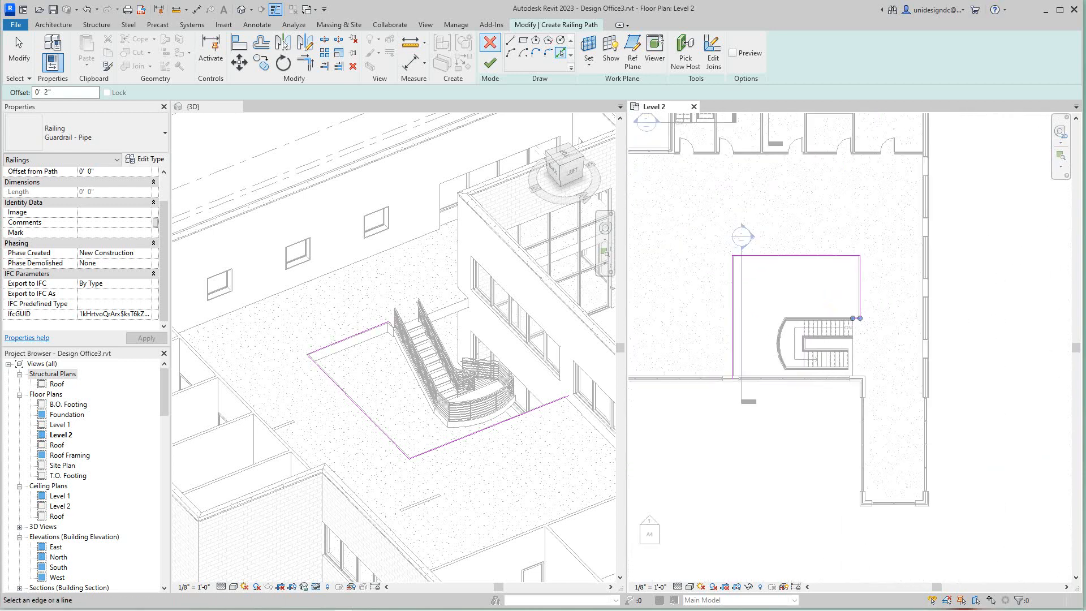
pyautogui.click(490, 62)
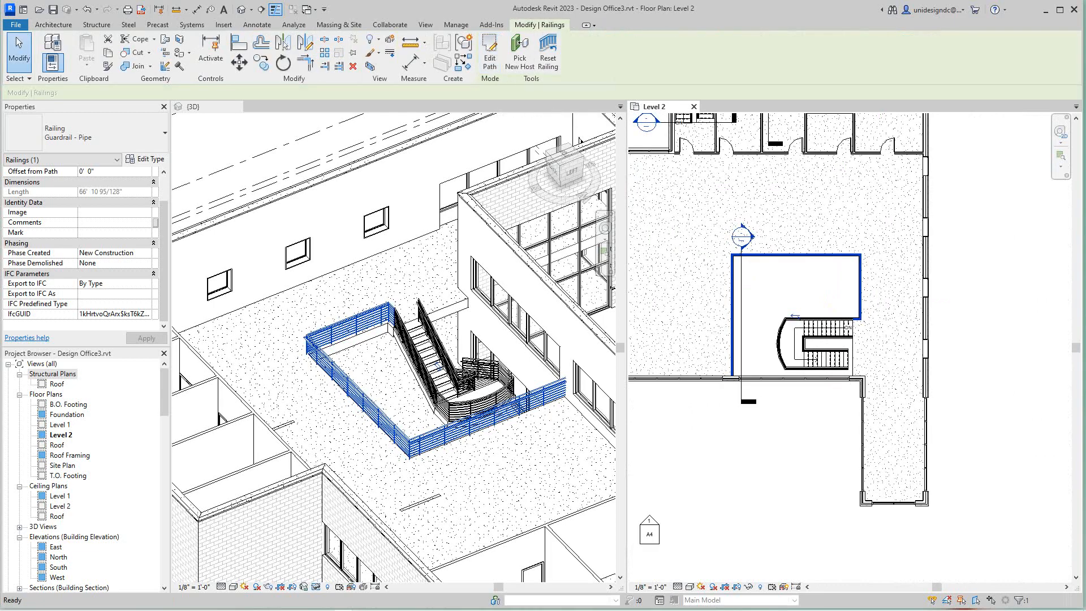
pyautogui.scroll(-3, 484, 401)
pyautogui.scroll(4, 484, 400)
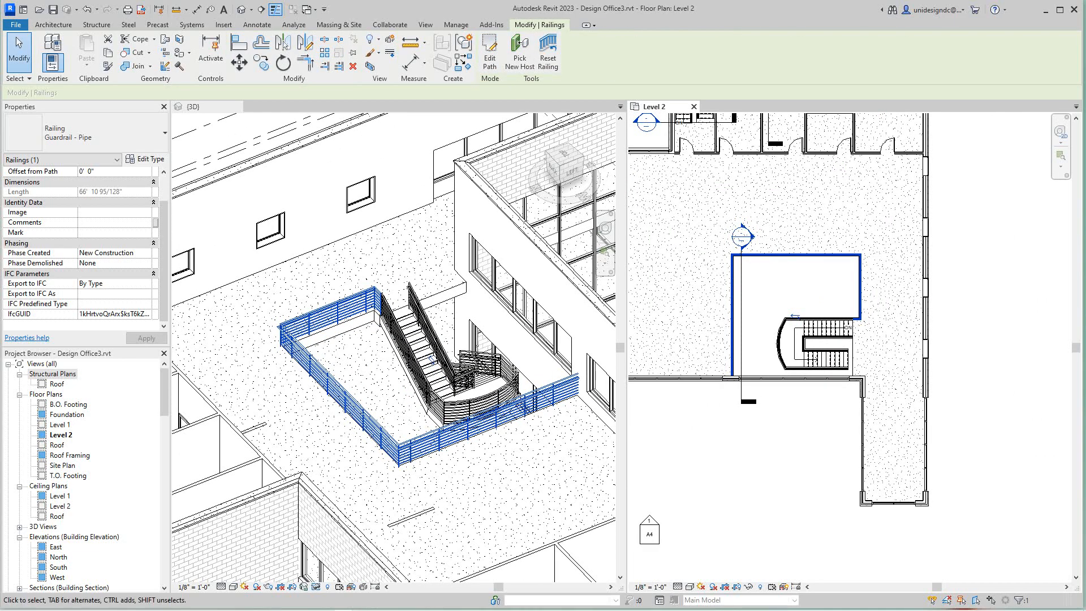
pyautogui.press('Escape')
# Start a second sketched railing path beside the stair head, using Pick Lines with a 2" offset
pyautogui.scroll(4, 887, 334)
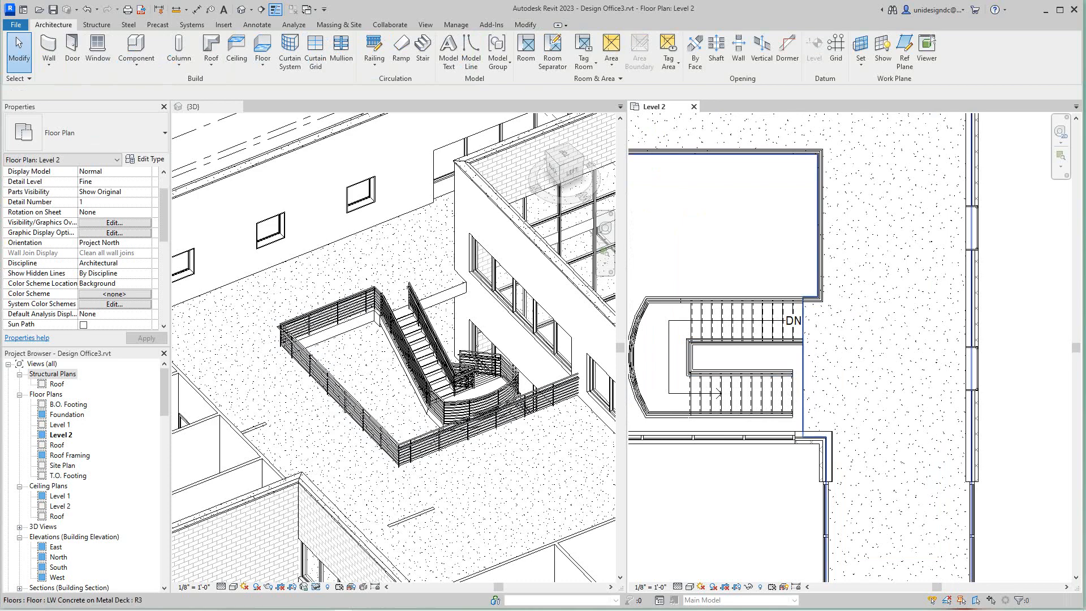
pyautogui.scroll(2, 803, 390)
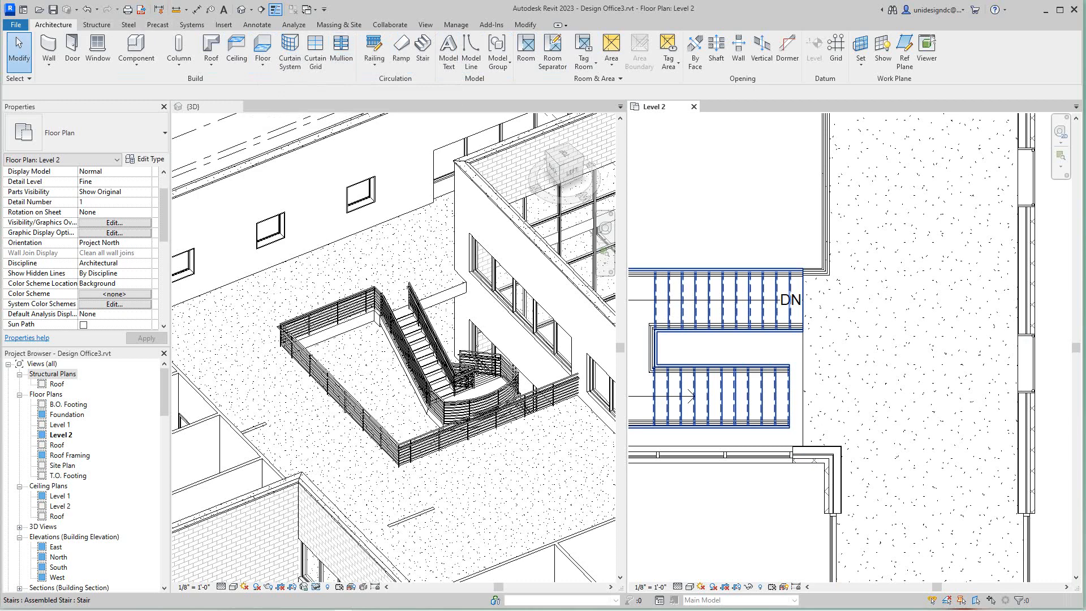
pyautogui.click(375, 63)
pyautogui.click(395, 85)
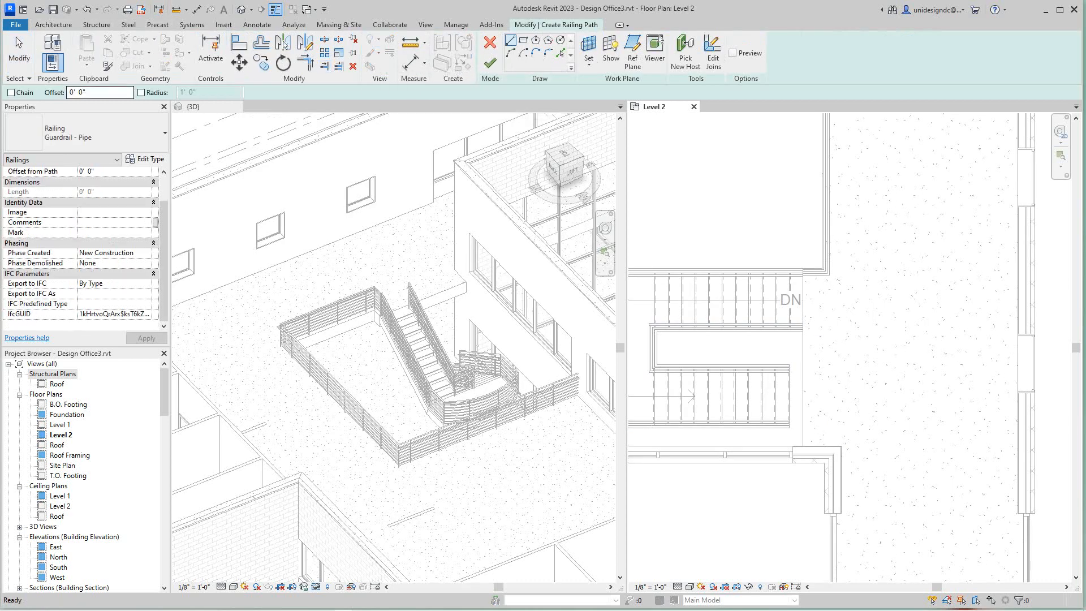
pyautogui.doubleClick(81, 92)
pyautogui.write('2')
pyautogui.click(560, 52)
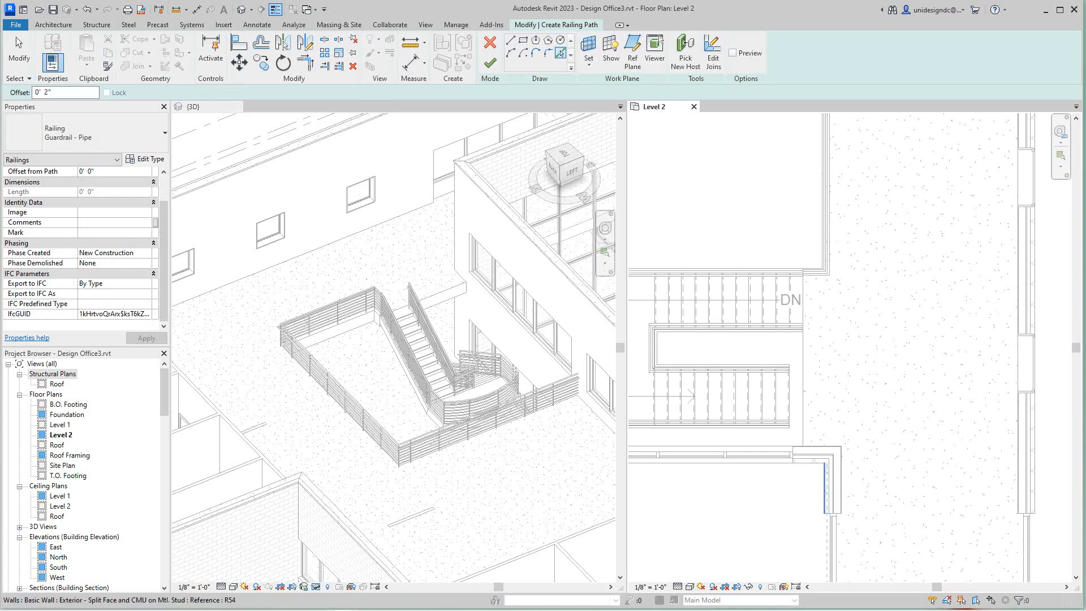
# Pick the floor edge at the stair head, shorten it to about 8'-6" so the upper flight stays open, and finish the railing
pyautogui.click(802, 436)
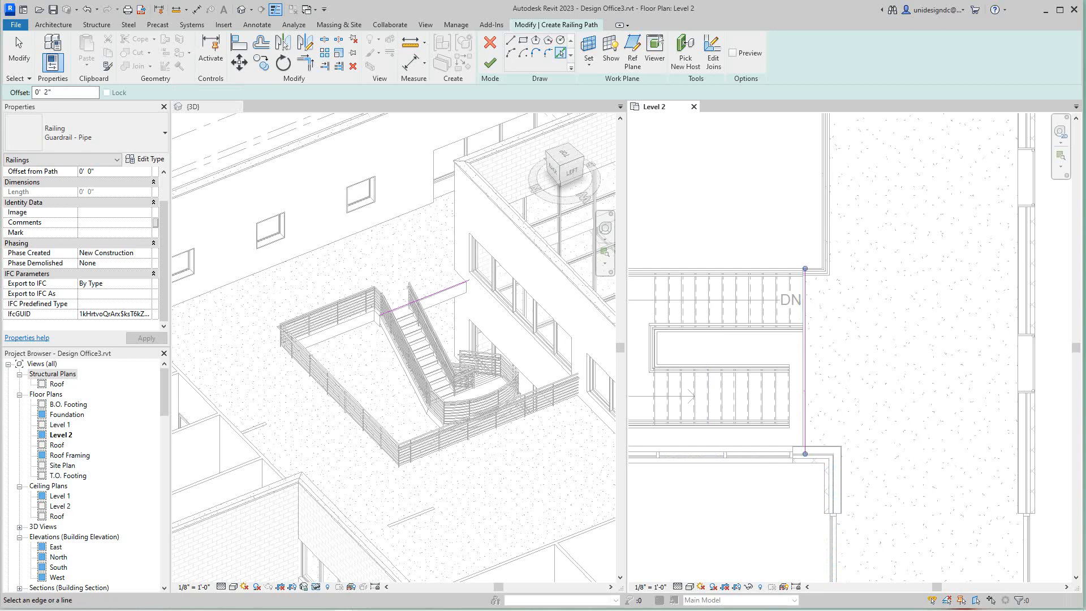
pyautogui.scroll(1, 852, 452)
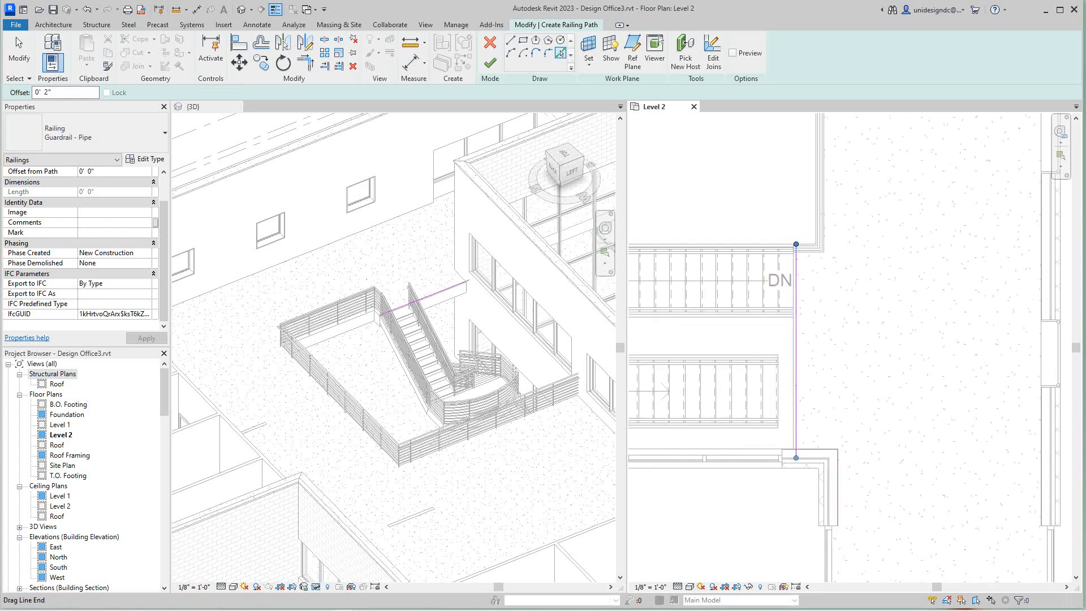
pyautogui.moveTo(796, 243); pyautogui.dragTo(796, 314)
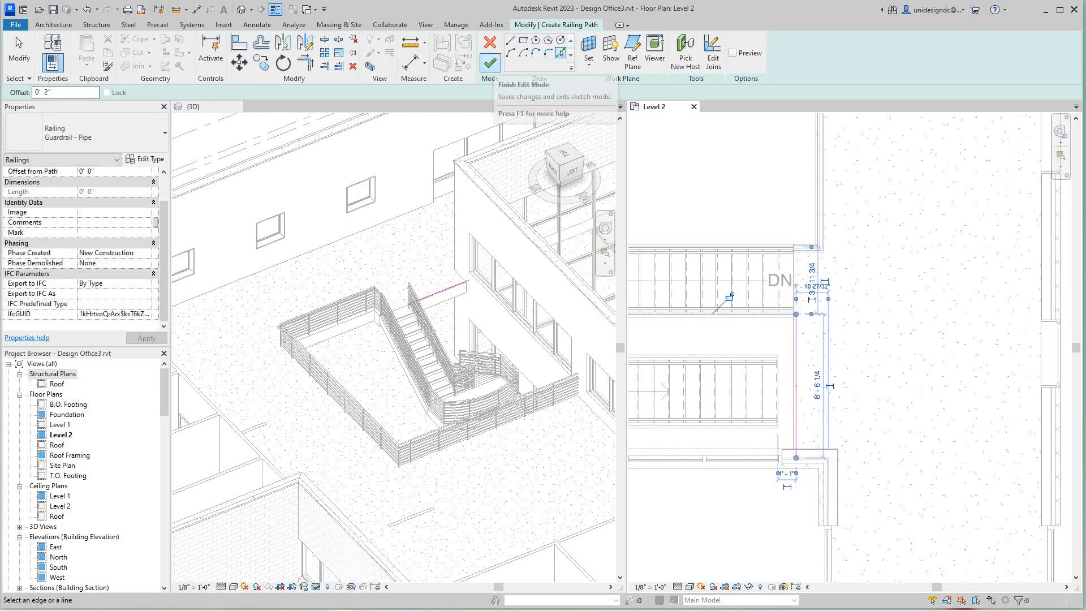
pyautogui.click(490, 63)
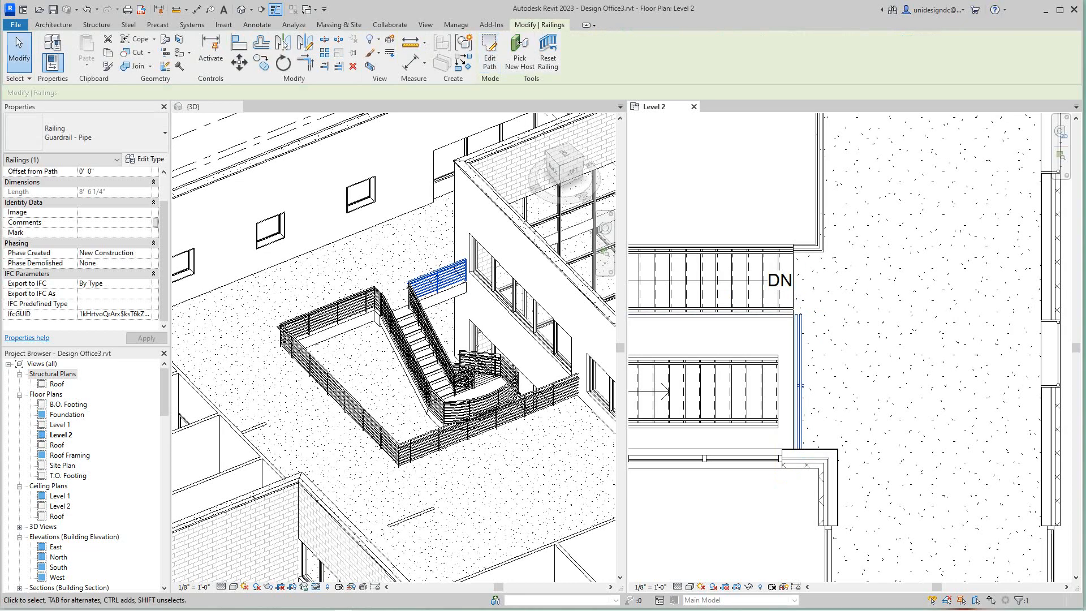
pyautogui.click(833, 355)
pyautogui.scroll(-2, 833, 355)
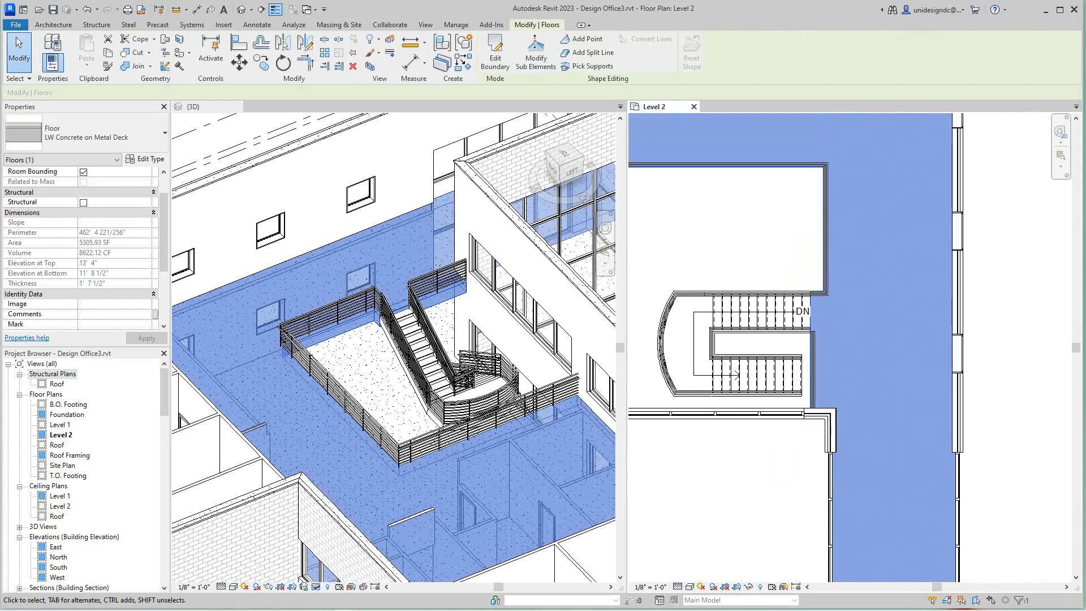
pyautogui.press('Escape')
# Close the 3D view so only the Level 2 plan stays open, and show the whole plan
pyautogui.scroll(-4, 926, 370)
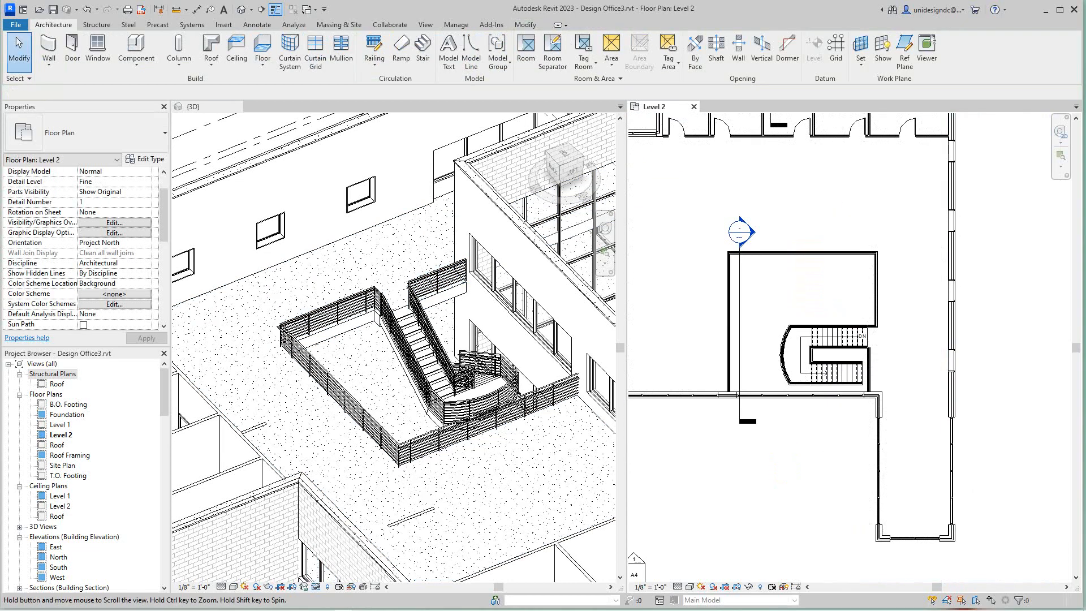
pyautogui.moveTo(926, 370); pyautogui.dragTo(934, 369, button='middle')
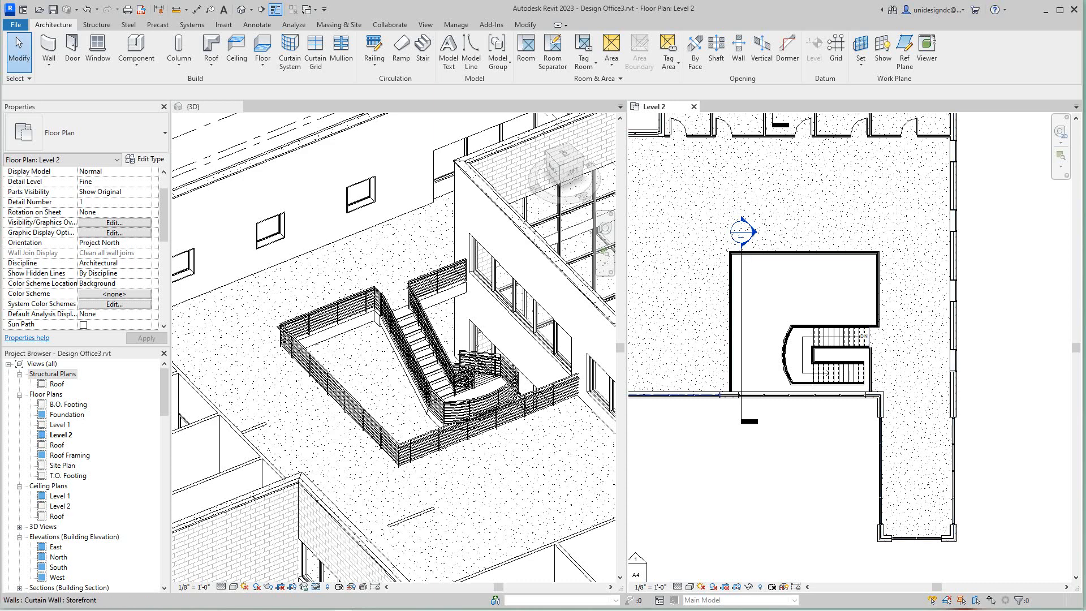
pyautogui.scroll(-2, 515, 360)
pyautogui.scroll(-2, 678, 483)
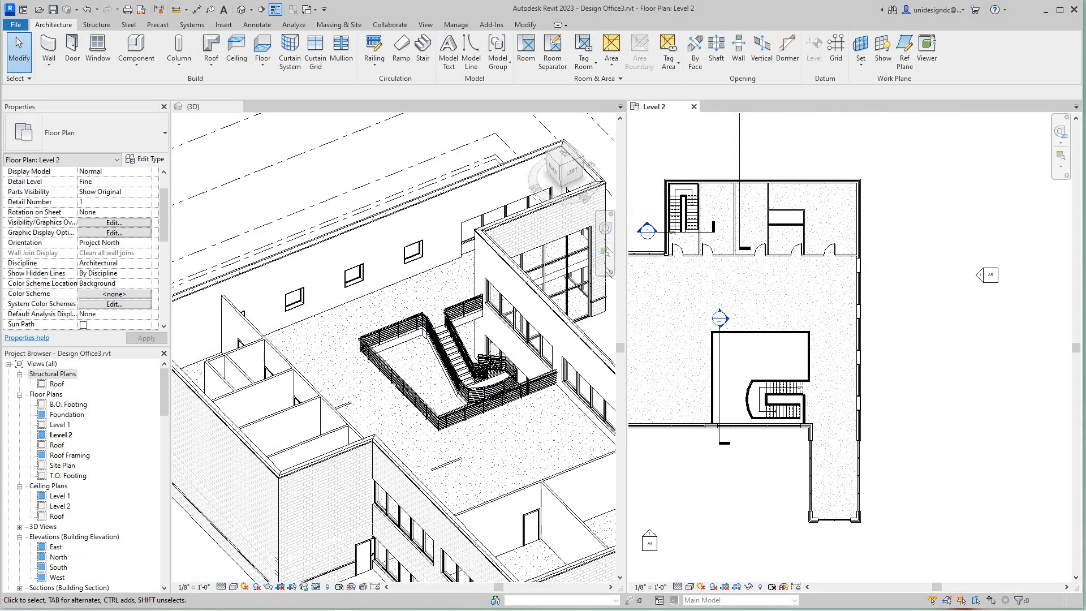
pyautogui.scroll(-1, 305, 226)
pyautogui.scroll(1, 660, 534)
pyautogui.scroll(-6, 378, 385)
pyautogui.click(317, 187)
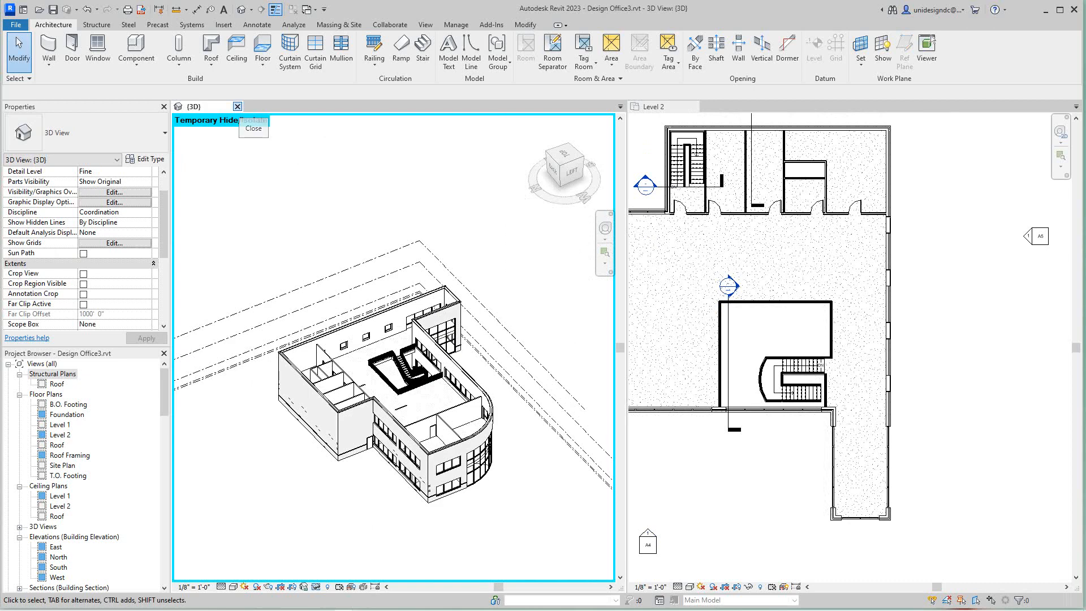
pyautogui.click(237, 107)
pyautogui.scroll(-2, 583, 446)
pyautogui.moveTo(349, 125); pyautogui.dragTo(724, 314, button='middle')
pyautogui.scroll(-2, 673, 209)
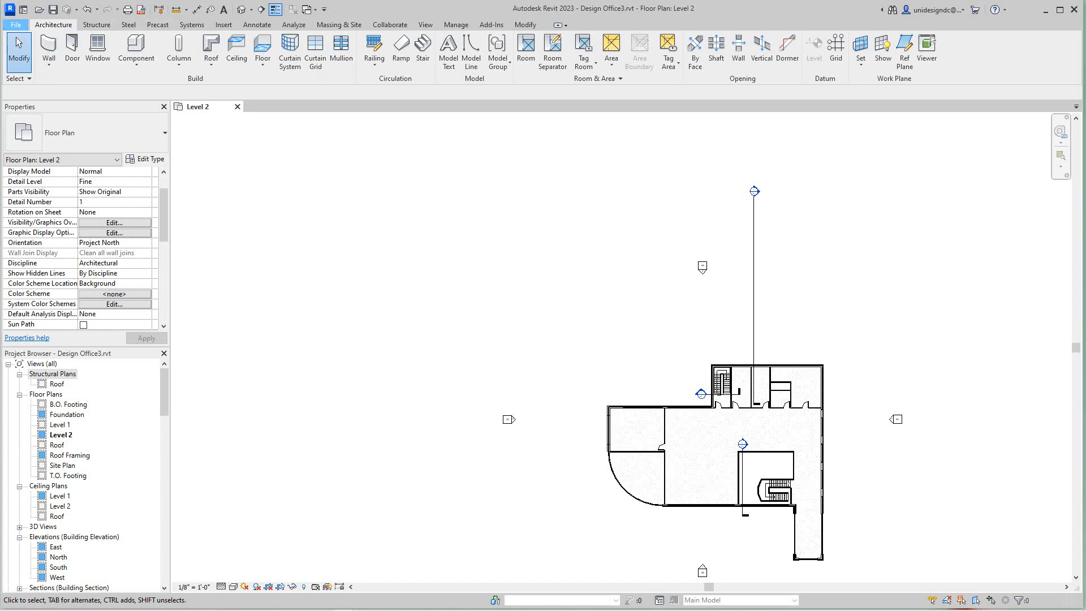
# Create a new project from the Structural Analysis-Default.rte template in the English-Imperial folder
pyautogui.click(16, 24)
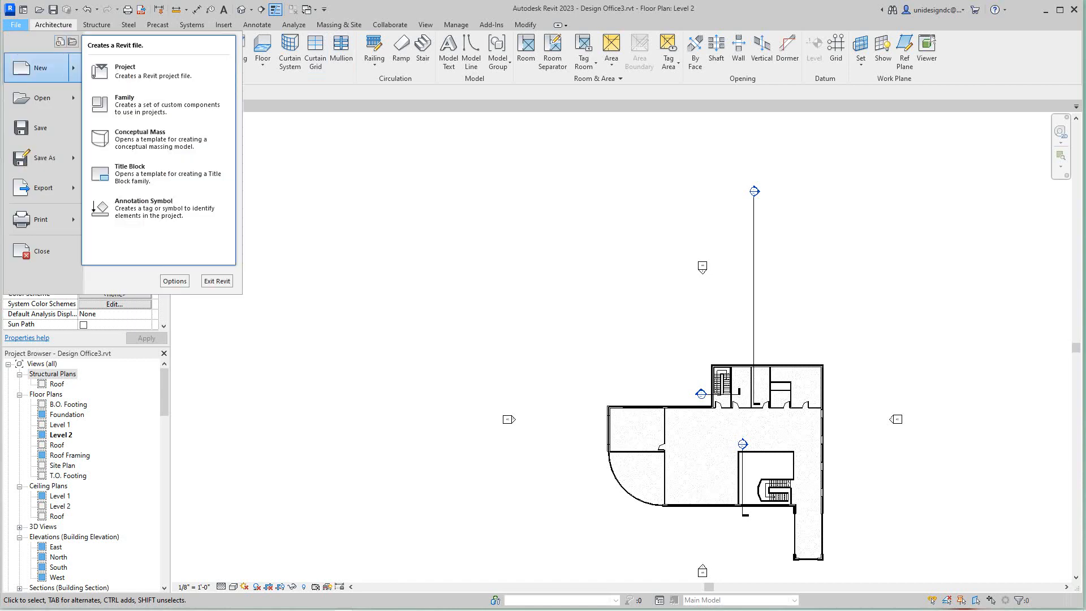
pyautogui.moveTo(42, 68)
pyautogui.click(136, 71)
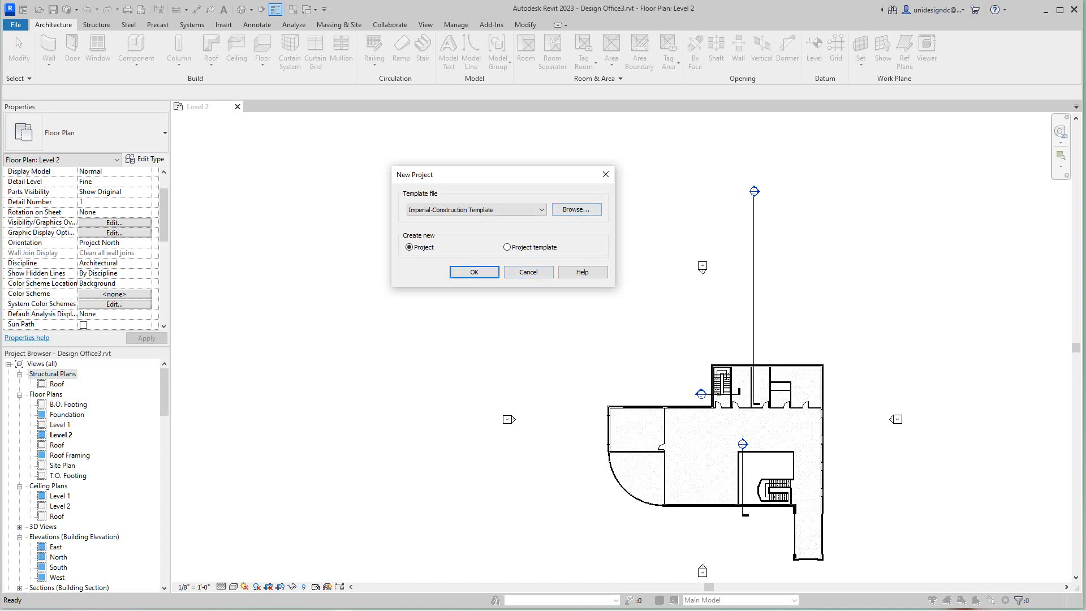
pyautogui.click(540, 209)
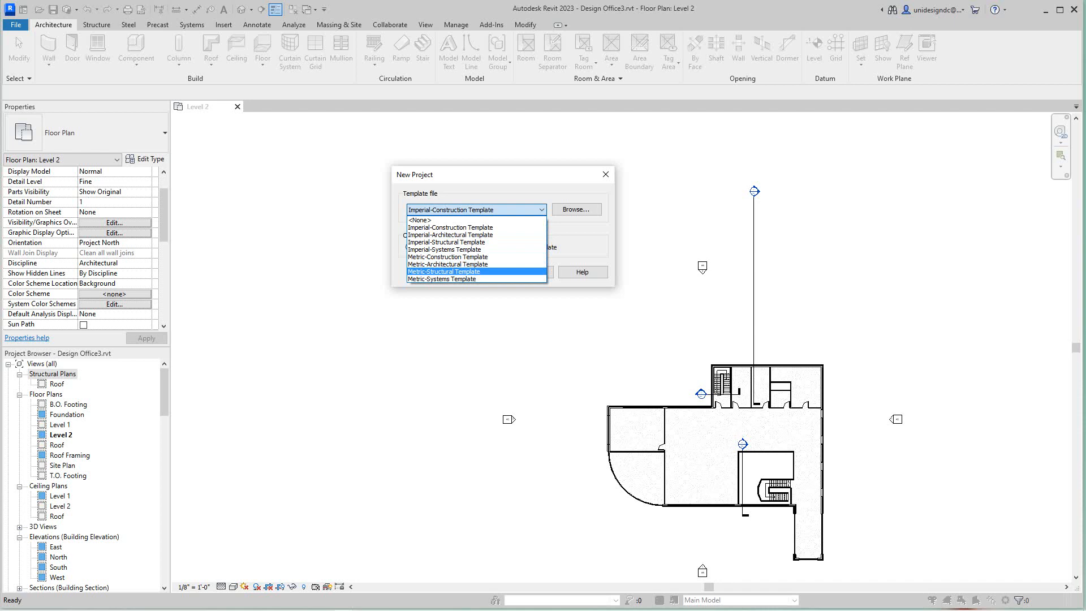
pyautogui.click(536, 210)
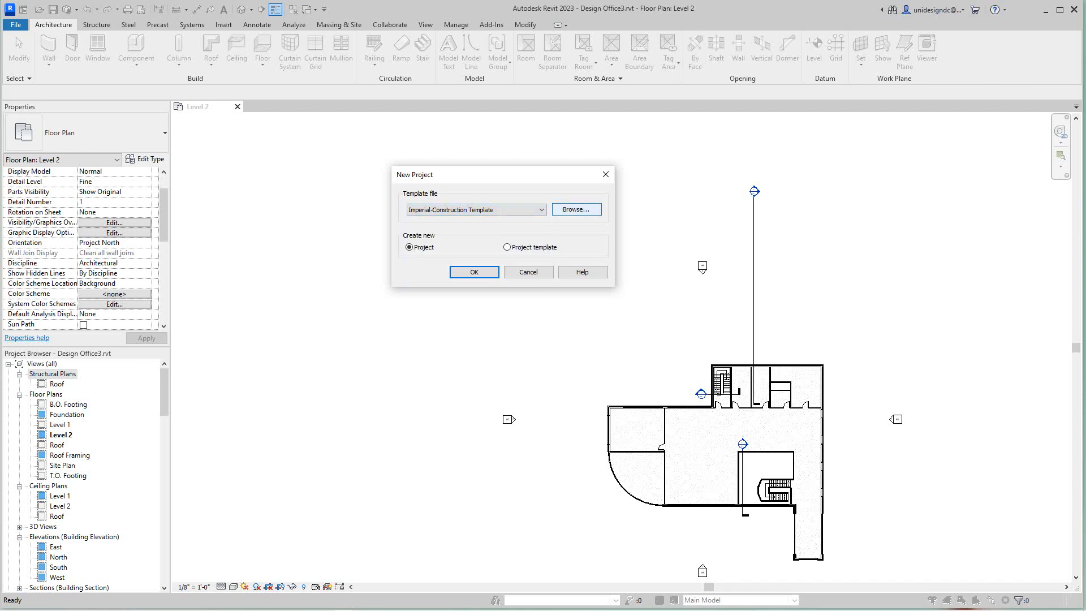
pyautogui.click(576, 210)
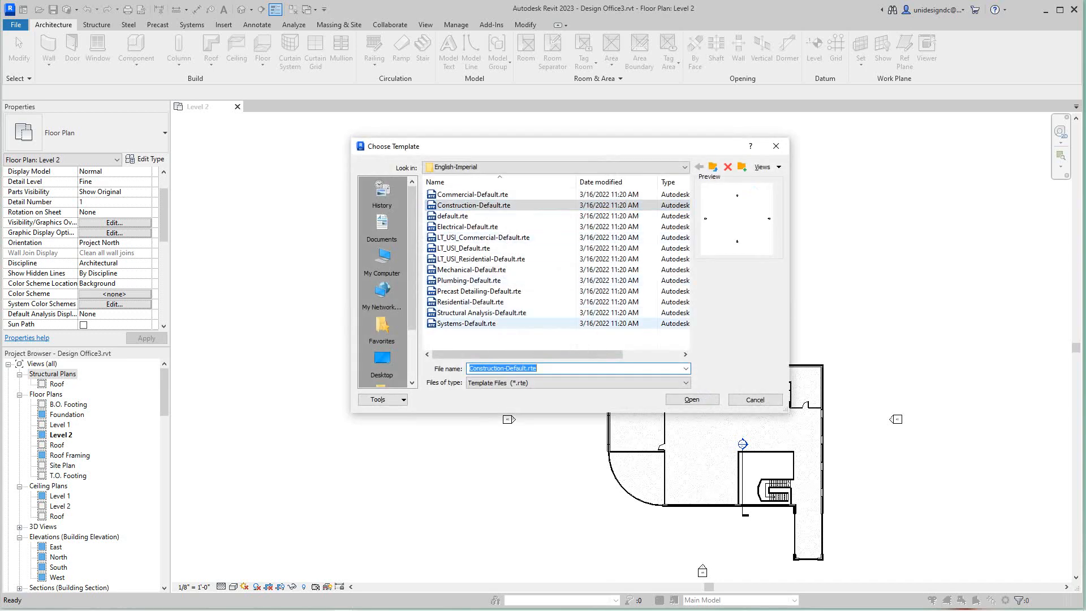
pyautogui.click(480, 313)
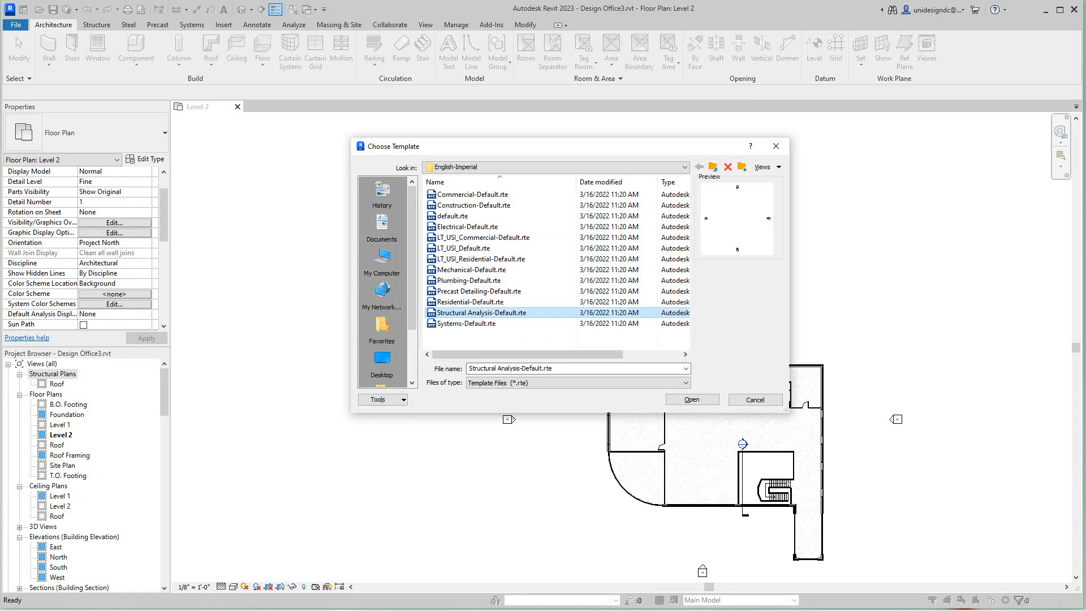
pyautogui.click(692, 400)
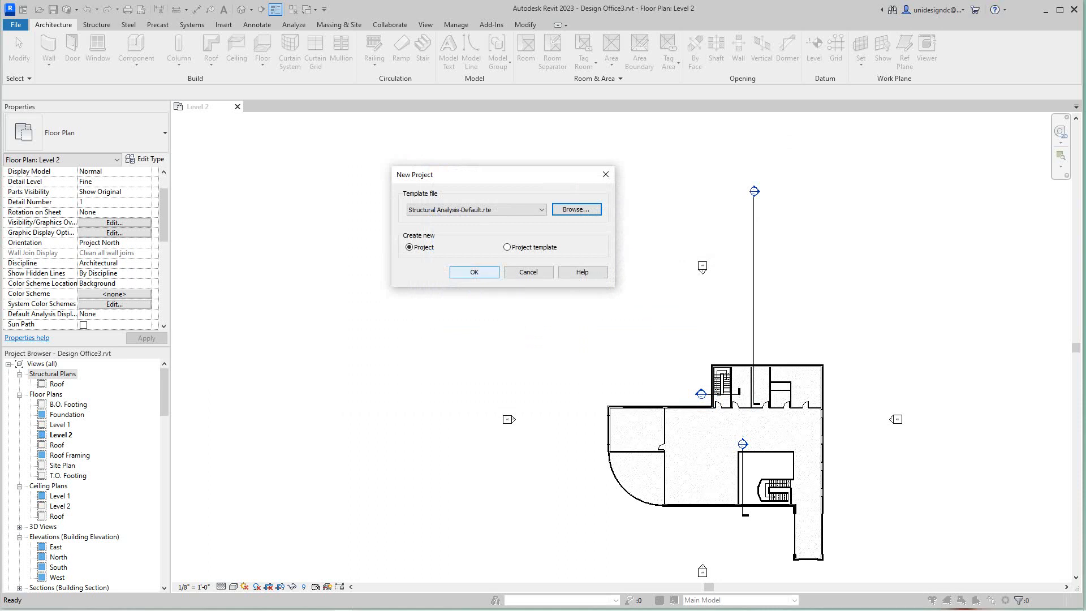
pyautogui.click(474, 272)
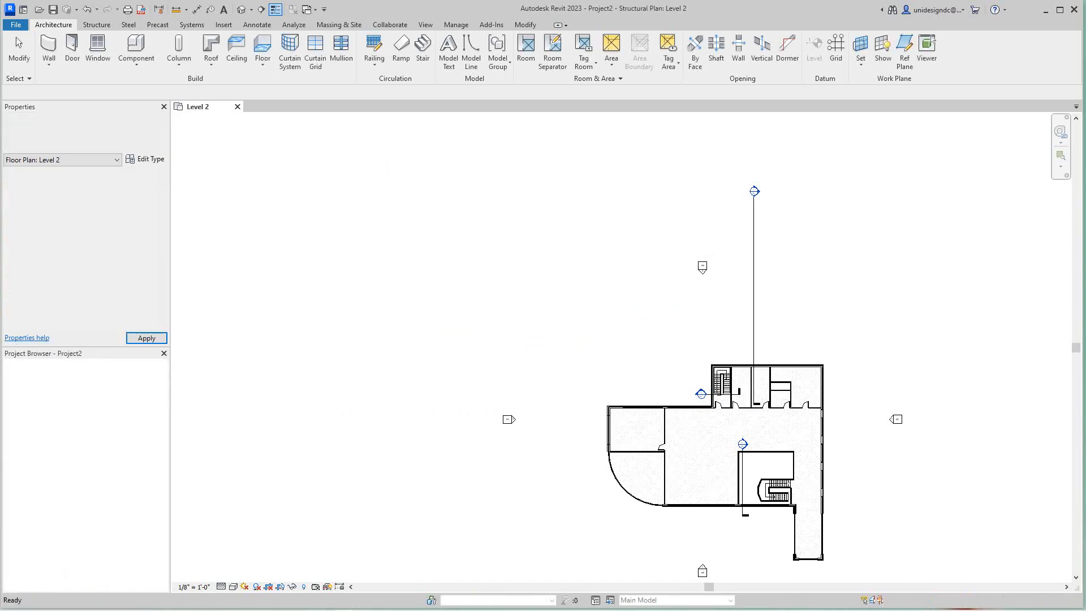
# Tile the new project's Level 2 structural plan beside the office building's Level 2 floor plan and fit both views
pyautogui.scroll(-1, 346, 353)
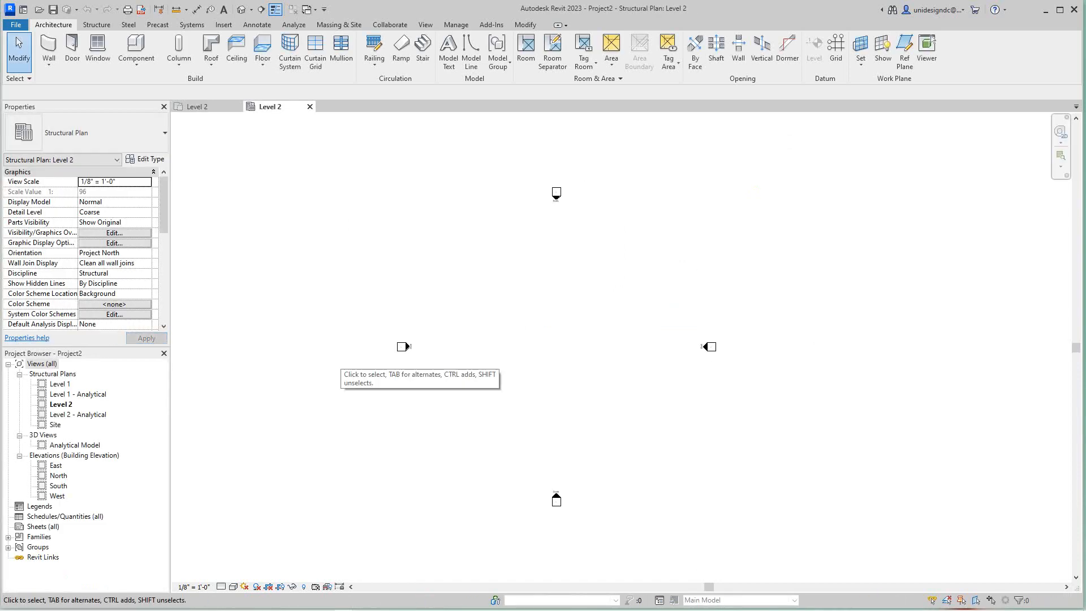
pyautogui.press('w')
pyautogui.press('t')
pyautogui.press('z')
pyautogui.press('a')
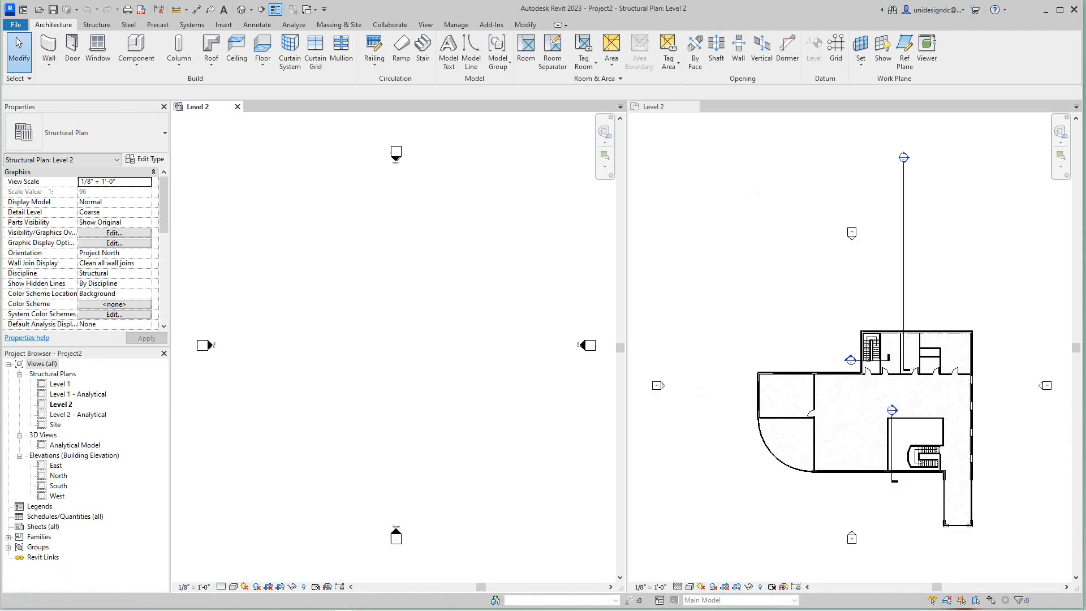
pyautogui.scroll(-2, 956, 496)
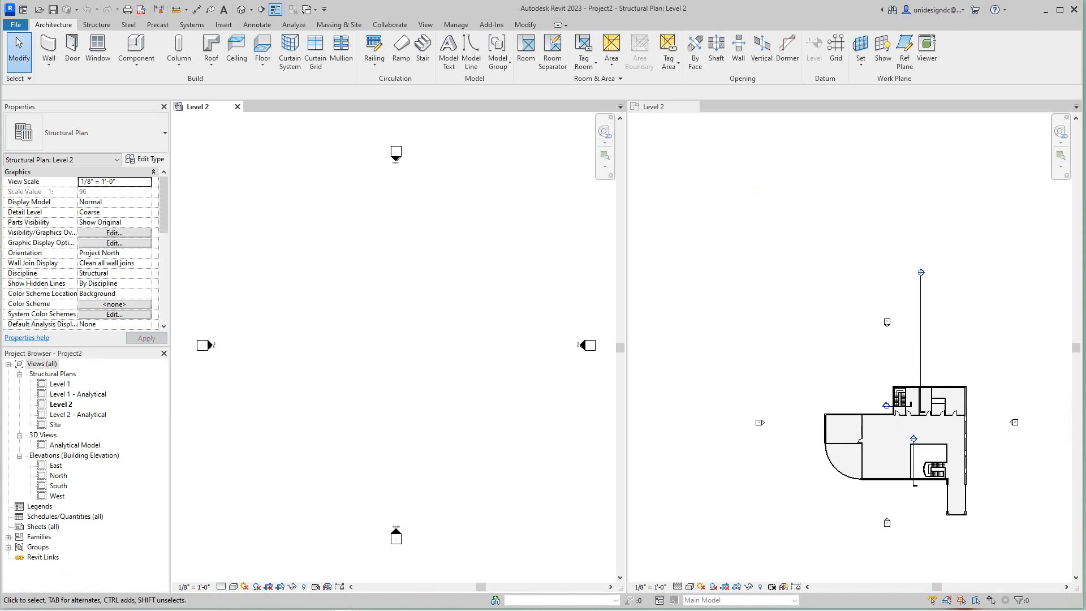
# Open the Level 1 floor plan of Design Office3 and close its Level 2 floor plan
pyautogui.scroll(4, 935, 514)
pyautogui.click(871, 516)
pyautogui.scroll(-2, 872, 516)
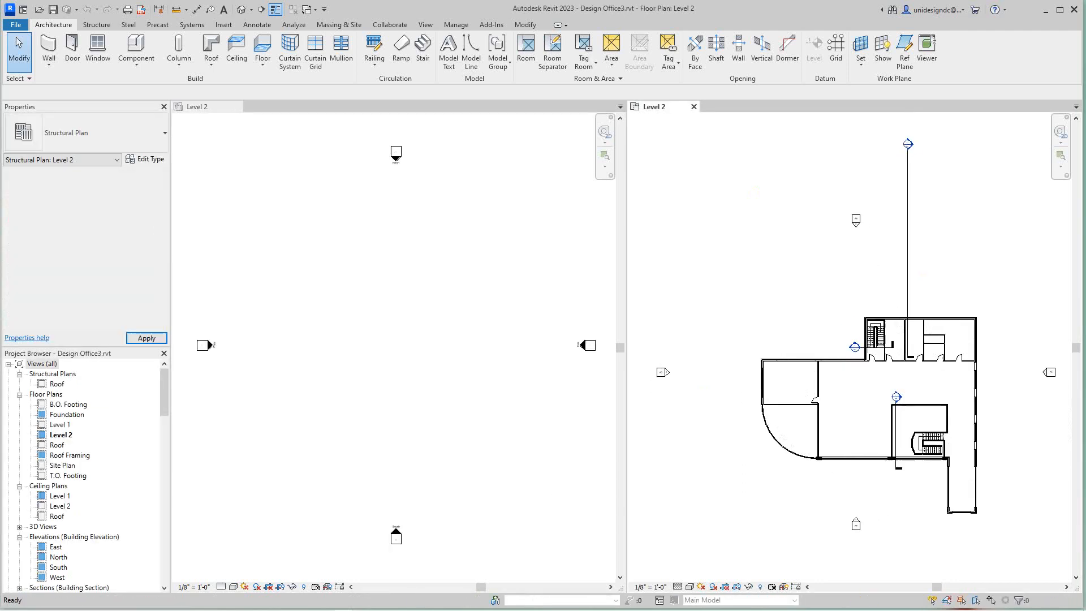
pyautogui.moveTo(872, 516); pyautogui.dragTo(825, 395, button='middle')
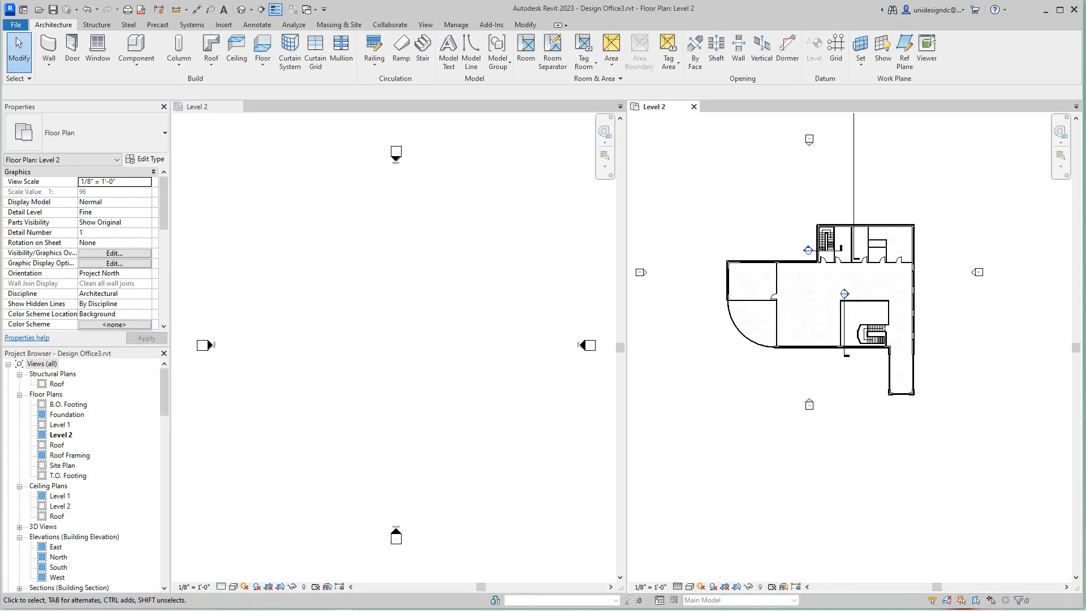
pyautogui.scroll(2, 858, 418)
pyautogui.scroll(-3, 858, 419)
pyautogui.moveTo(858, 419); pyautogui.dragTo(848, 458, button='middle')
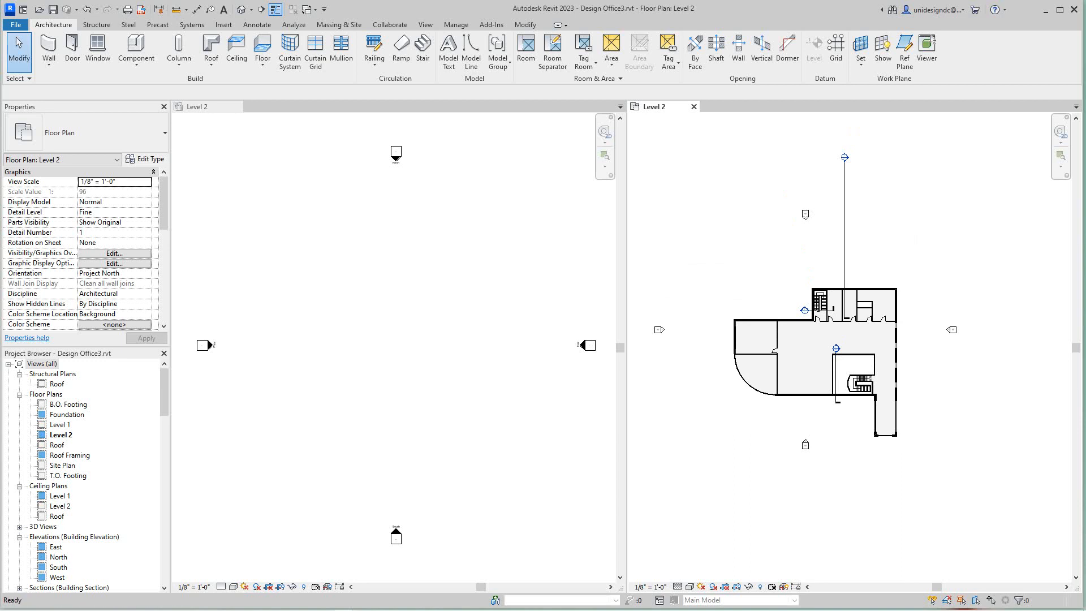
pyautogui.doubleClick(60, 424)
pyautogui.scroll(1, 874, 349)
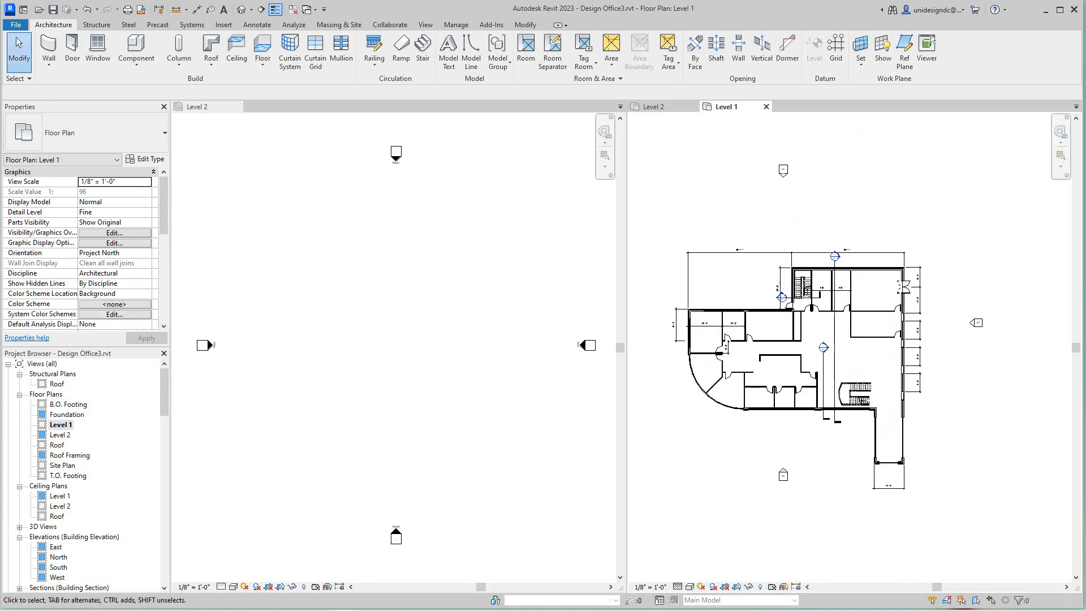
pyautogui.click(694, 106)
pyautogui.scroll(-1, 776, 264)
pyautogui.scroll(5, 789, 315)
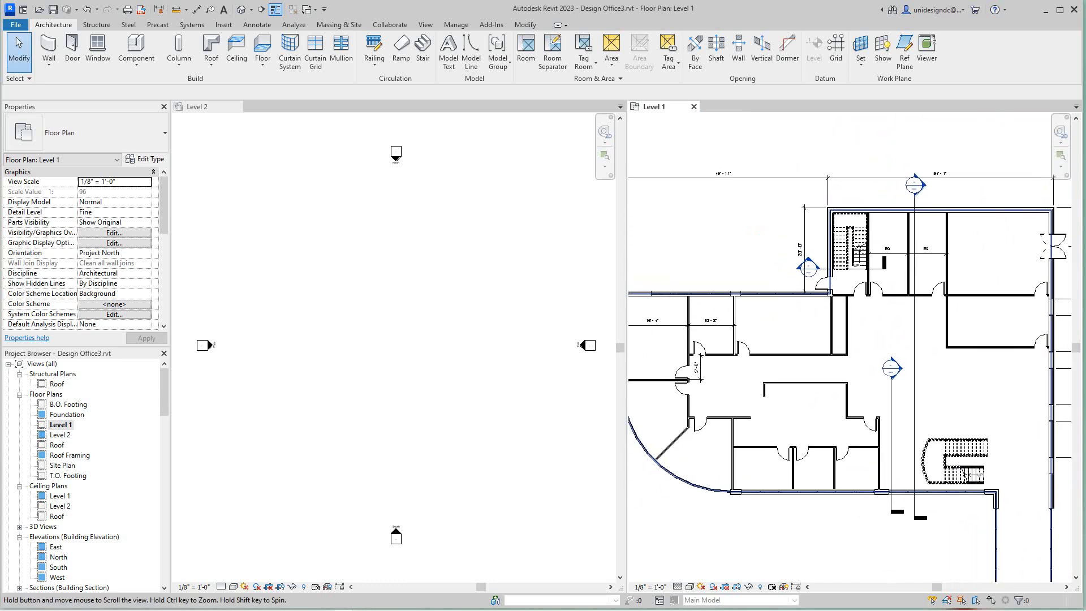
pyautogui.scroll(1, 395, 362)
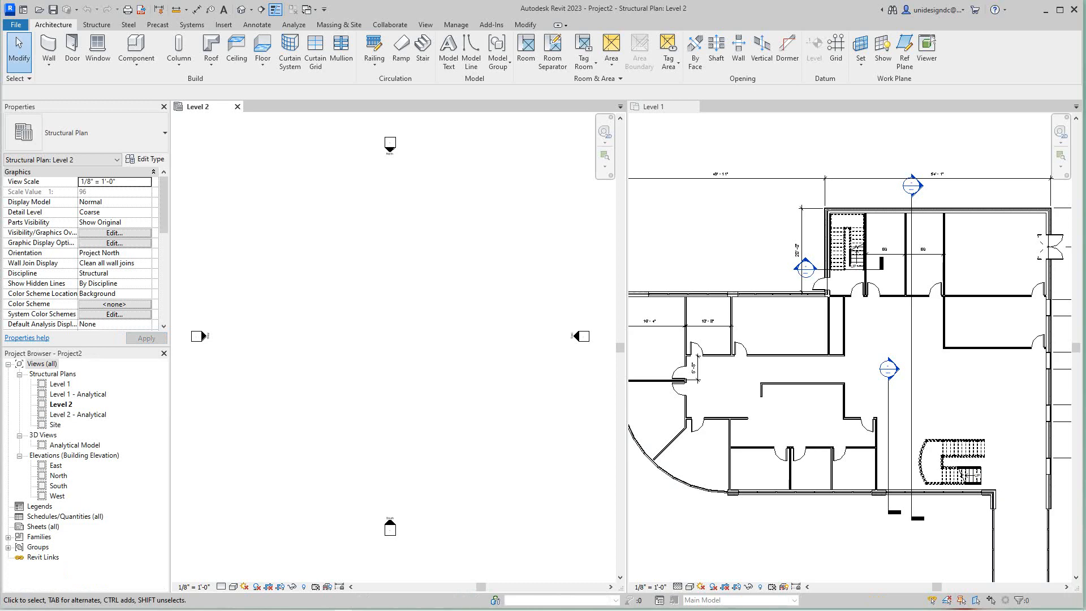
pyautogui.scroll(-3, 764, 246)
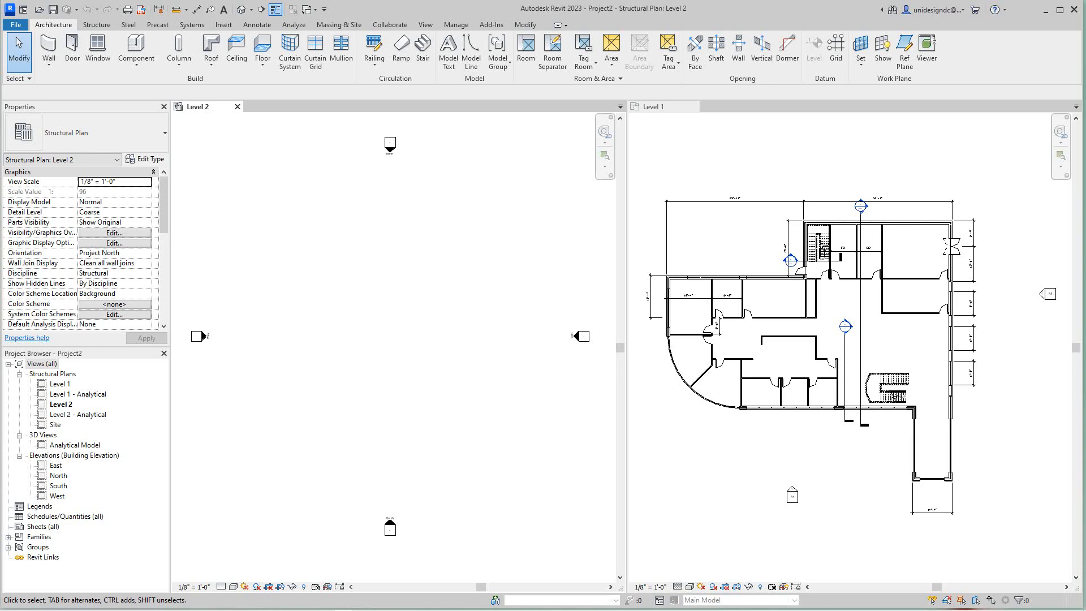
pyautogui.scroll(-2, 769, 238)
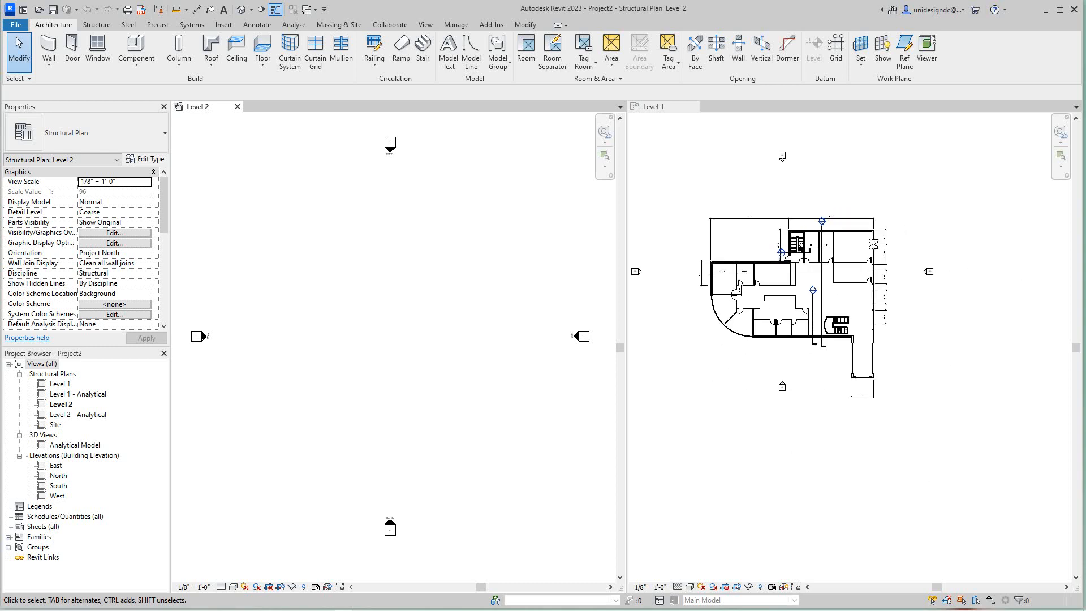
pyautogui.scroll(3, 768, 238)
pyautogui.scroll(2, 767, 319)
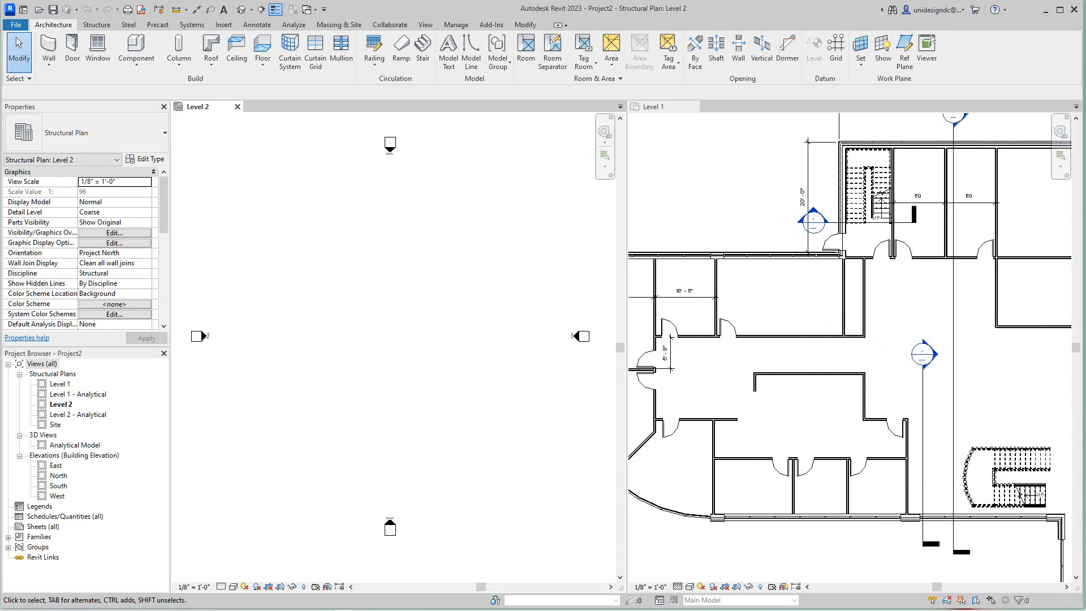
pyautogui.scroll(-2, 673, 281)
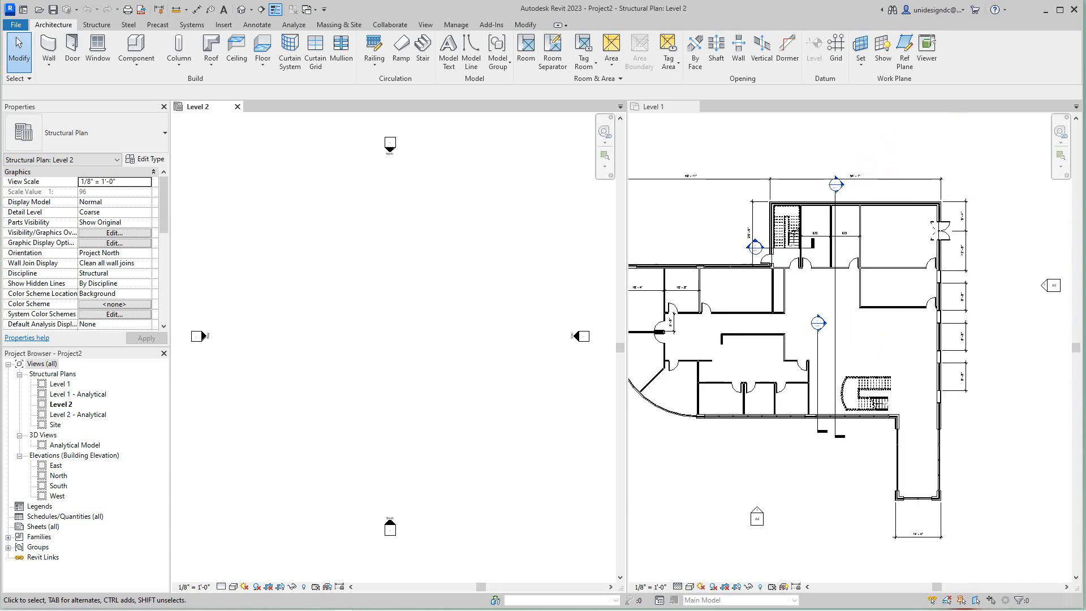
# Make the Design Office3 Level 1 plan active and start Transfer Project Standards with Project2 as the source, keeping the floor plan unobstructed
pyautogui.click(673, 281)
pyautogui.scroll(-1, 673, 281)
pyautogui.moveTo(673, 281); pyautogui.dragTo(694, 287, button='middle')
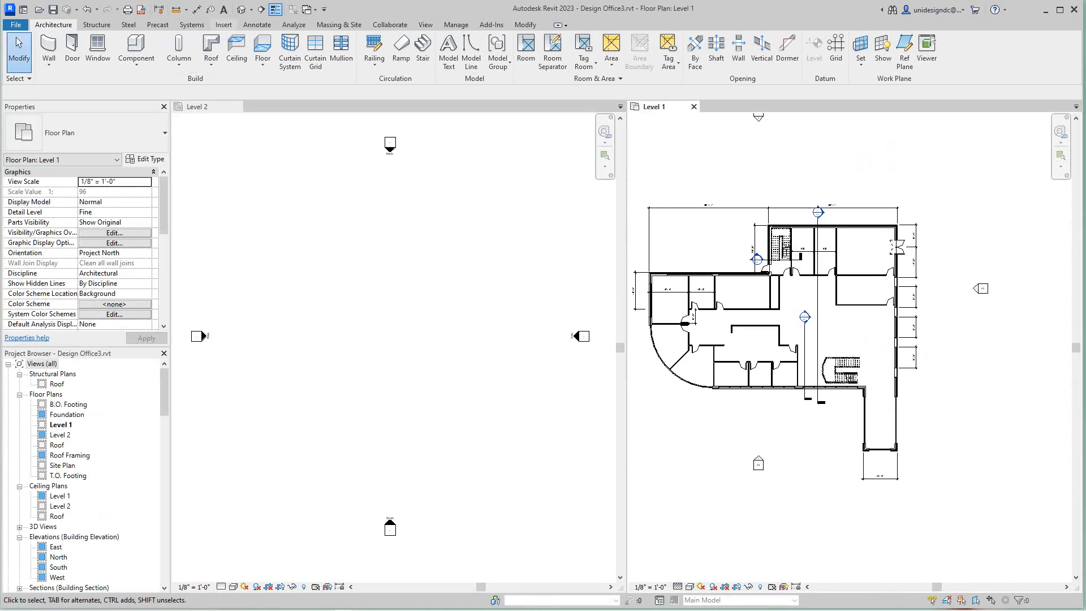
pyautogui.click(456, 24)
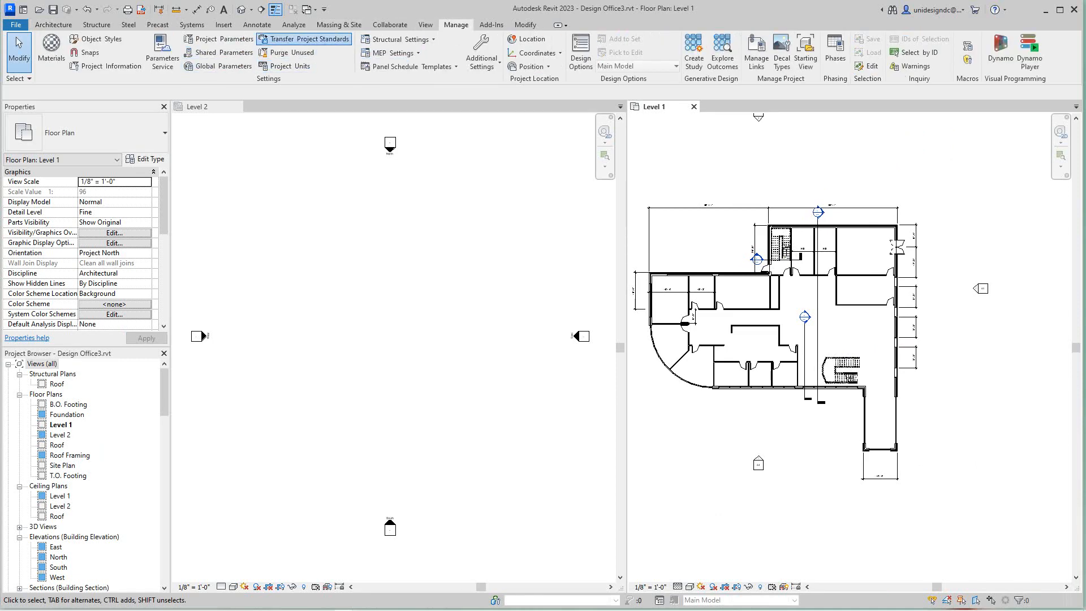
pyautogui.click(304, 39)
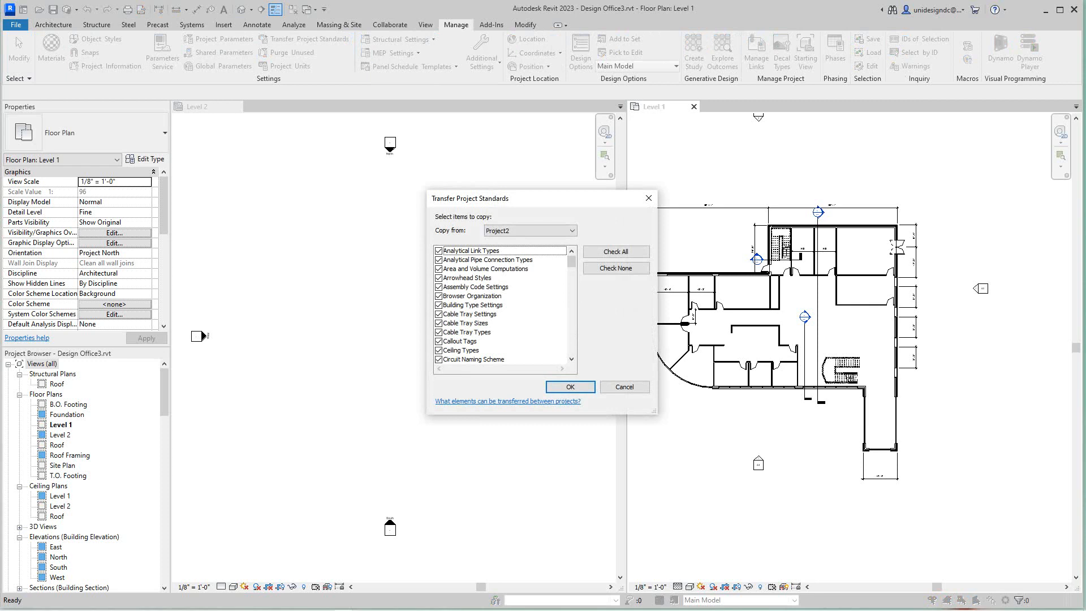
pyautogui.moveTo(537, 198); pyautogui.dragTo(378, 208)
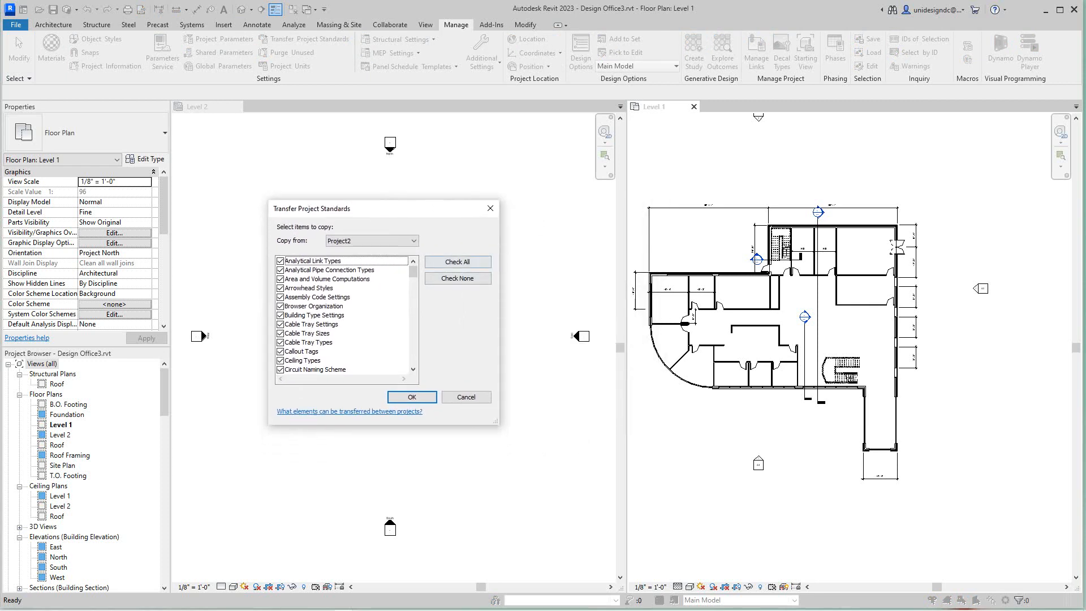
# Clear the full list of items to copy and include only Slab Edge Settings and View Templates in the transfer
pyautogui.click(458, 262)
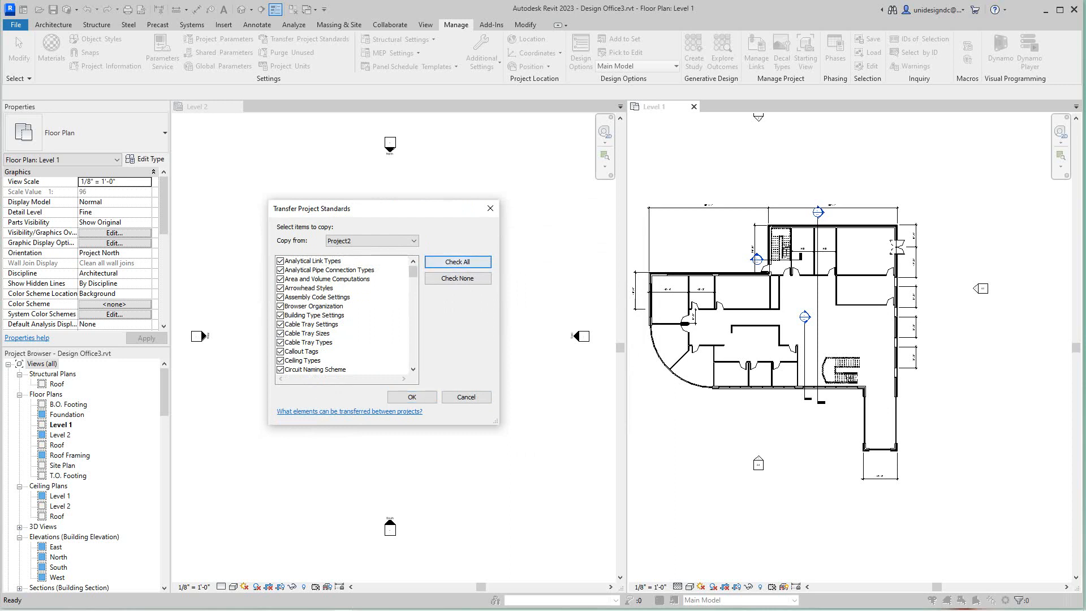
pyautogui.click(457, 278)
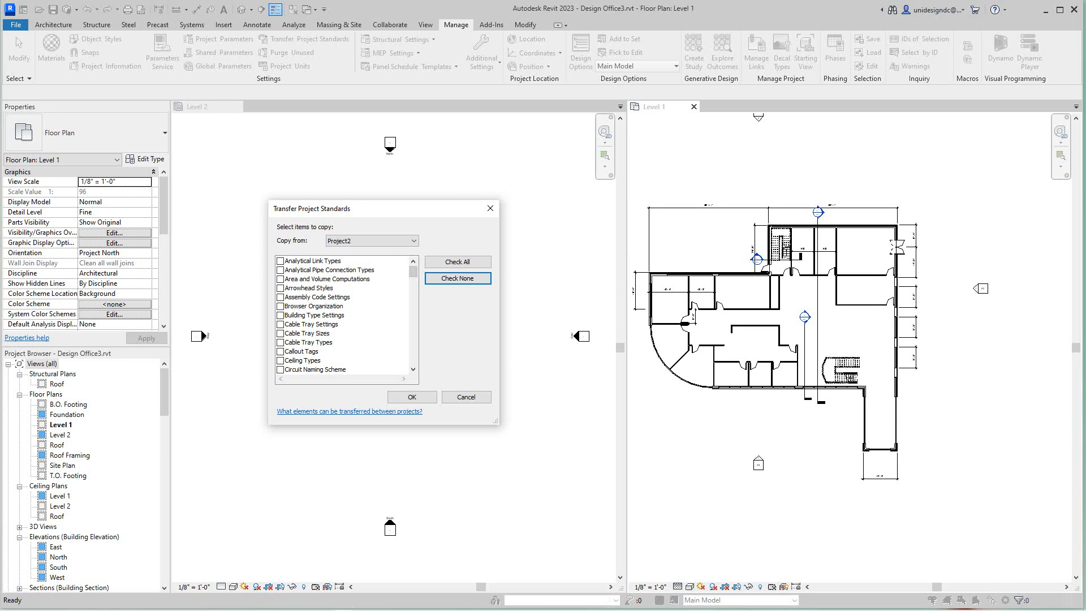
pyautogui.scroll(-3, 342, 315)
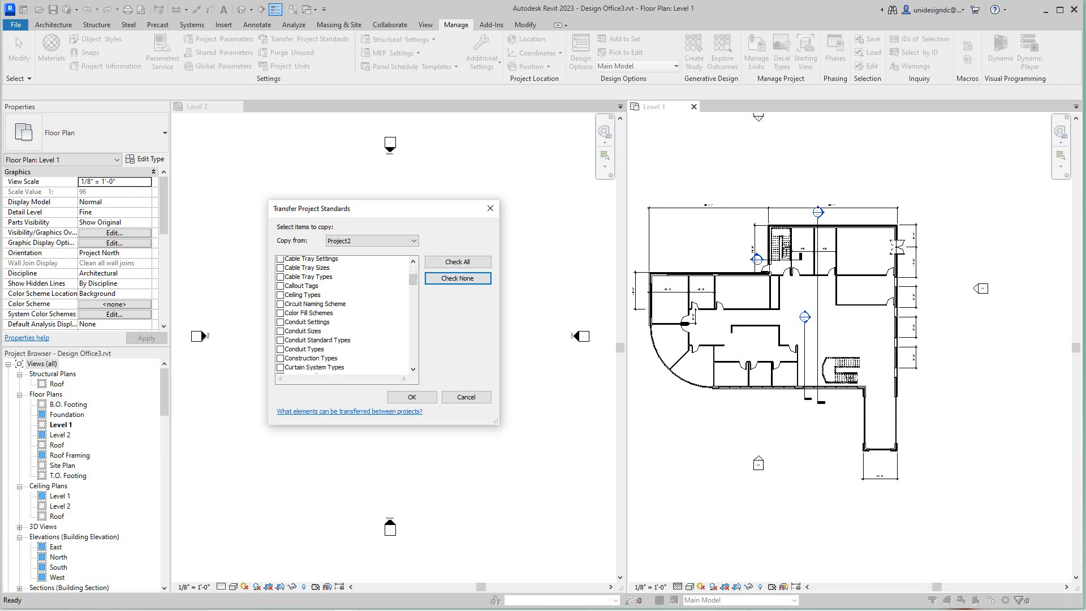
pyautogui.scroll(-9, 342, 315)
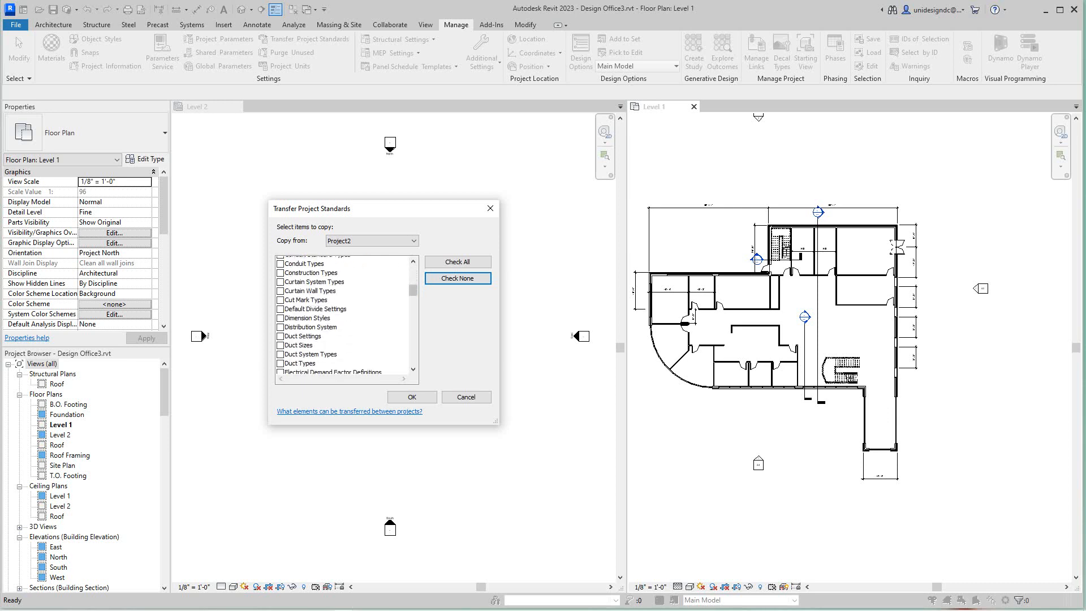
pyautogui.scroll(-12, 342, 315)
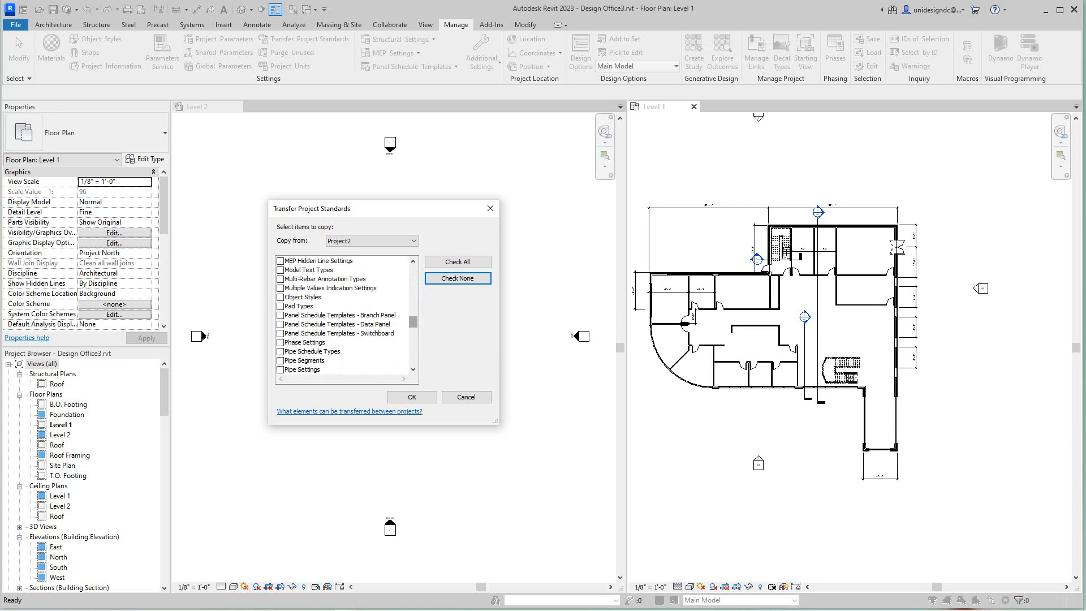
pyautogui.scroll(-5, 342, 315)
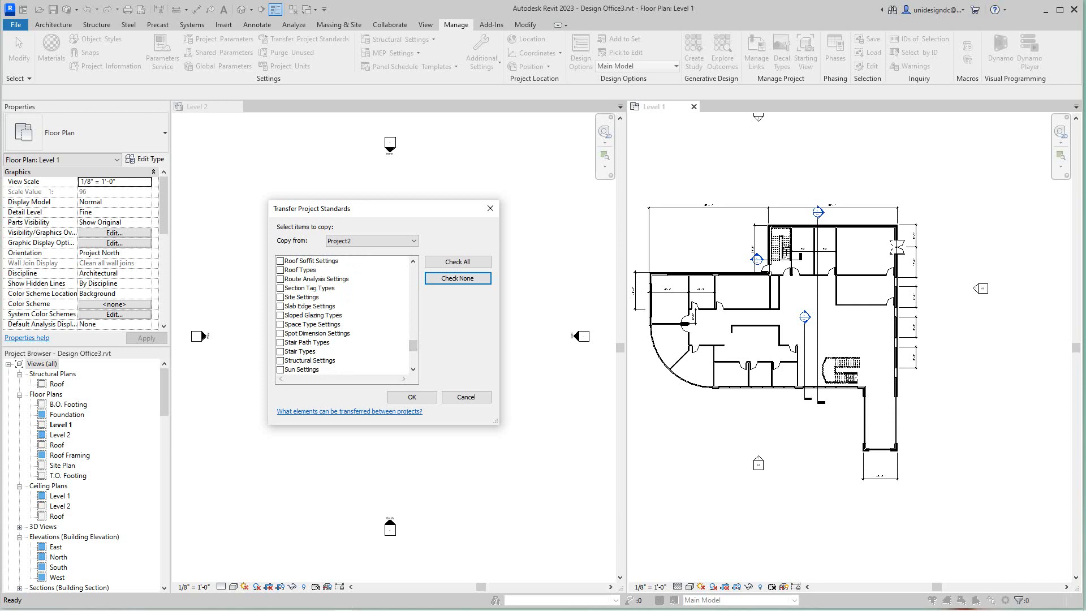
pyautogui.click(280, 306)
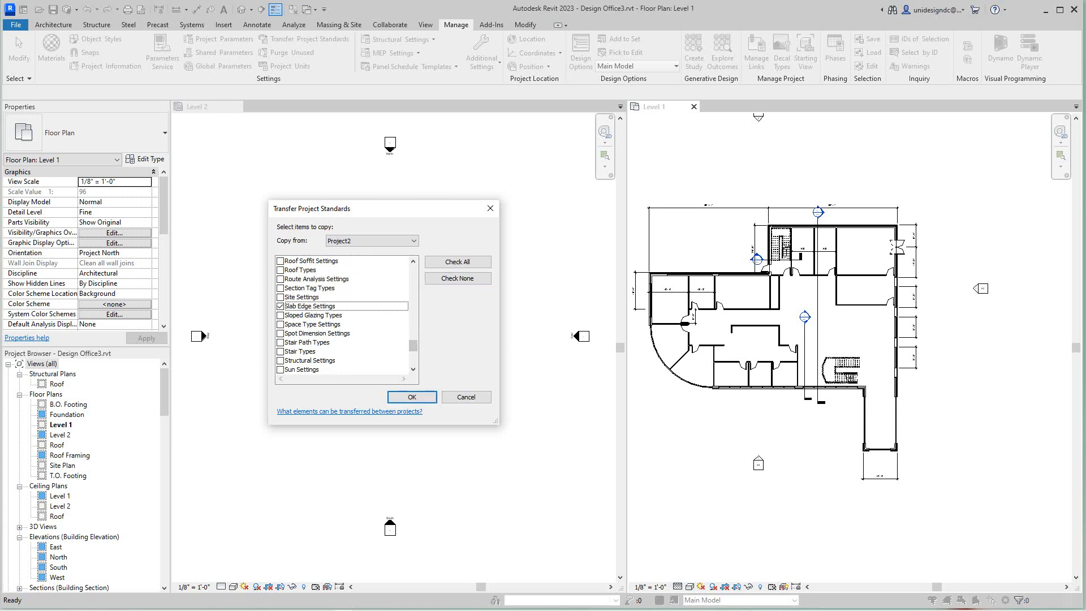
pyautogui.scroll(-1, 342, 315)
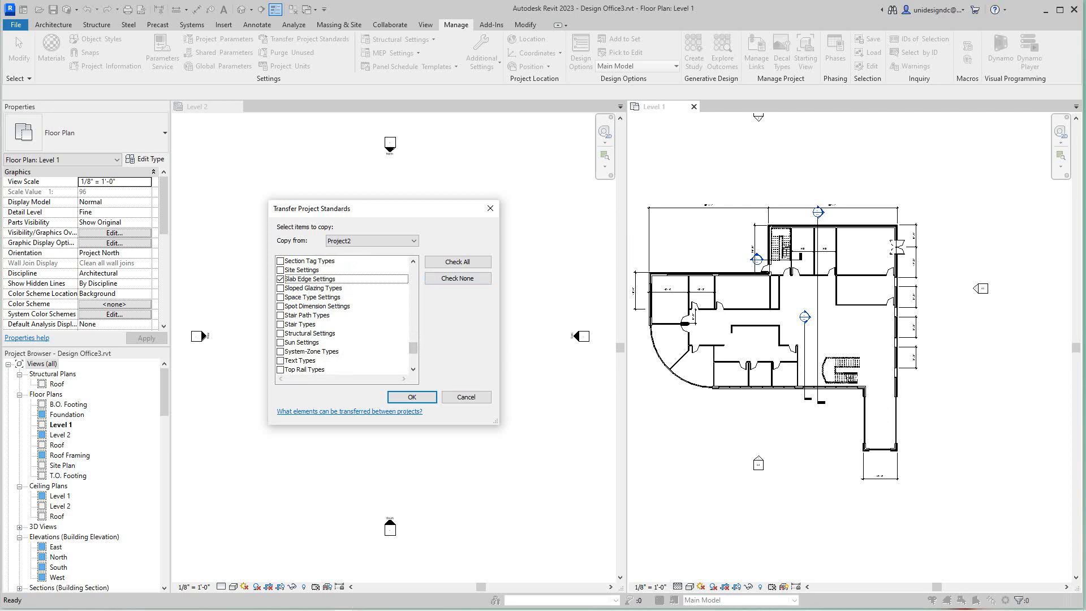
pyautogui.scroll(-2, 342, 315)
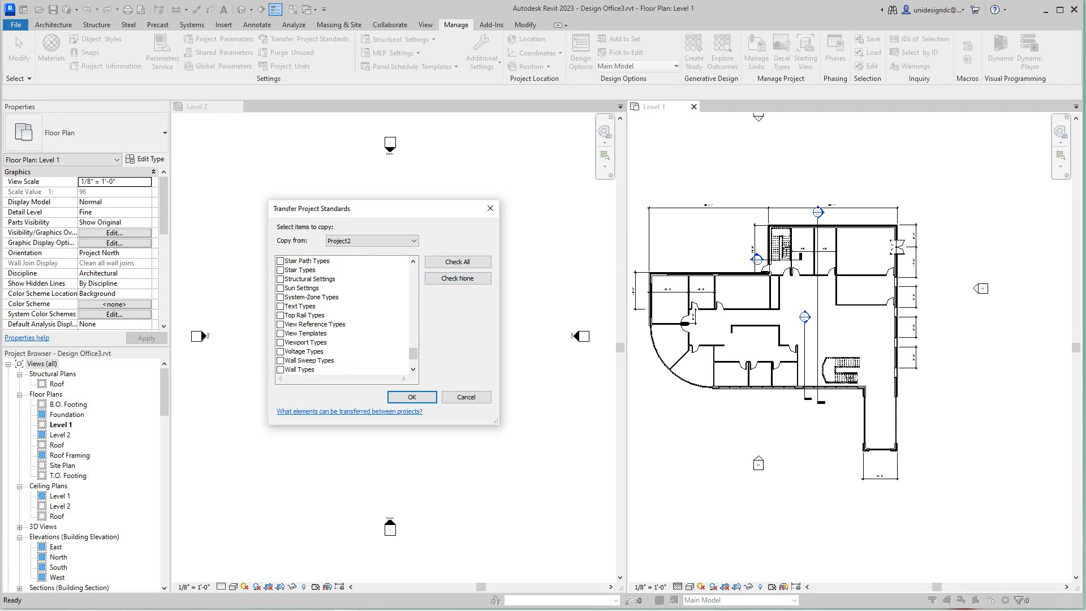
pyautogui.click(281, 333)
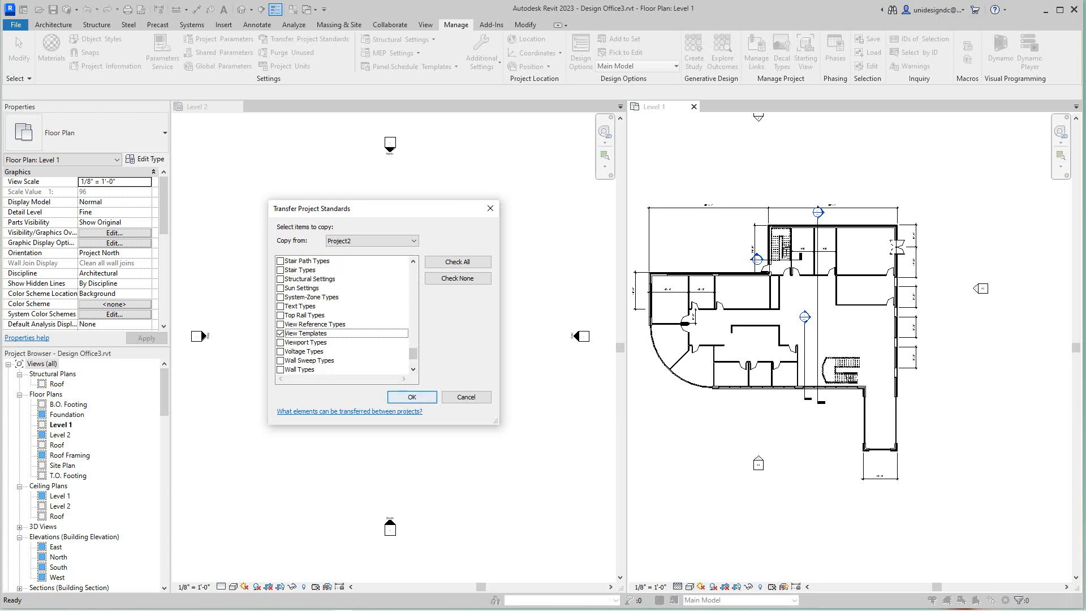
# Run the standards transfer into Design Office3, overwrite the duplicate types and dismiss the resulting warning
pyautogui.click(411, 396)
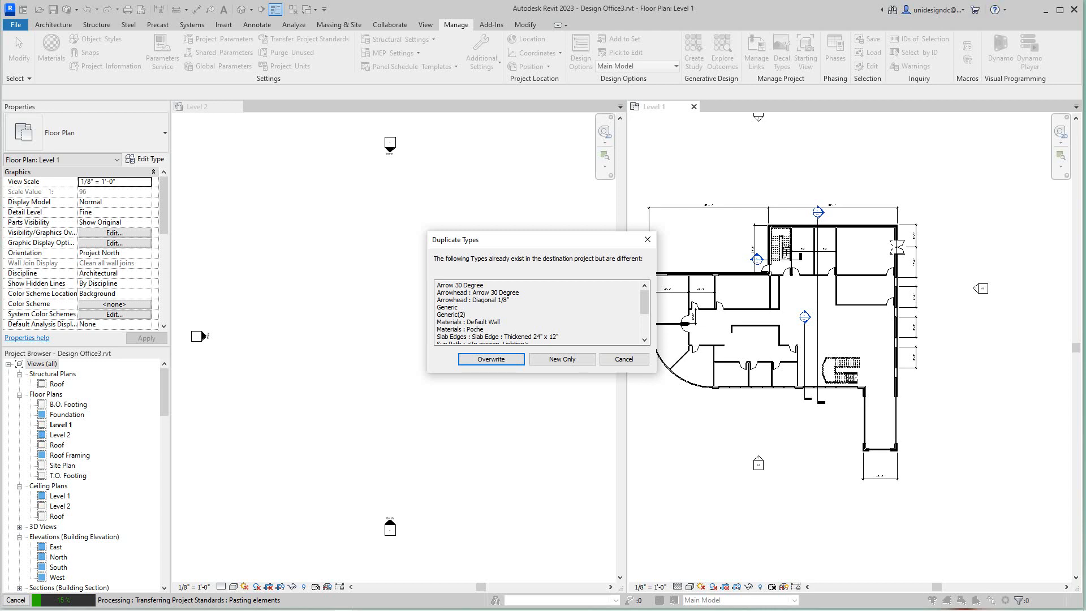
pyautogui.click(491, 360)
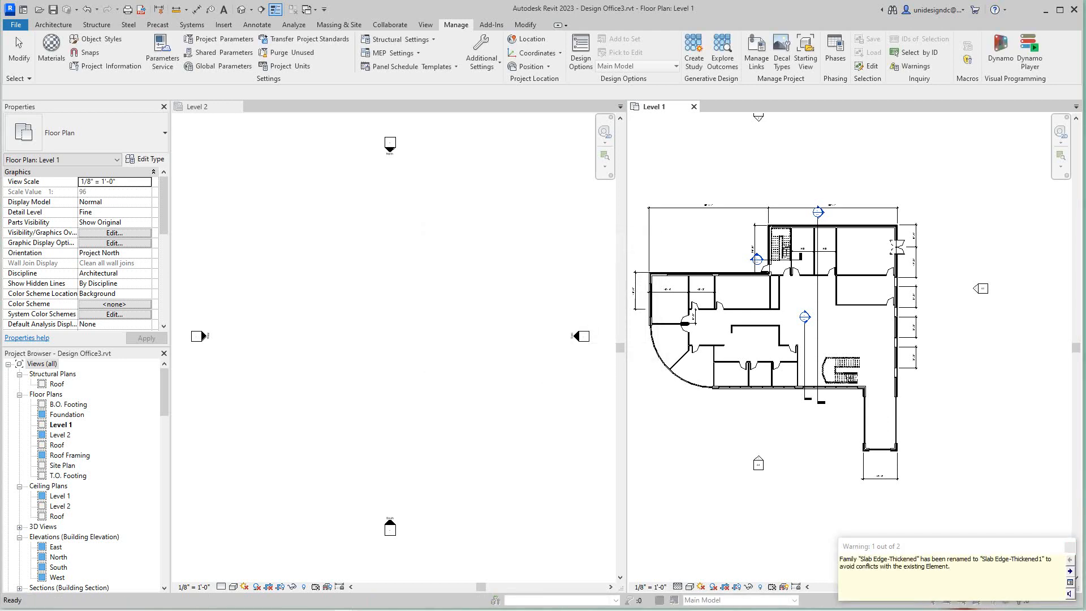
pyautogui.click(617, 355)
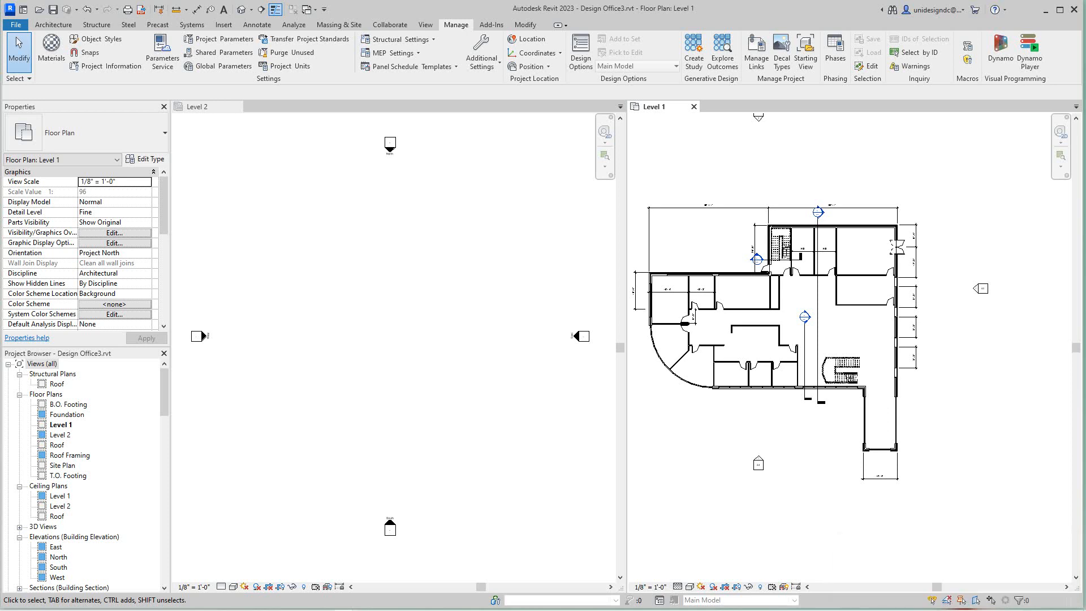
pyautogui.scroll(-1, 707, 436)
pyautogui.moveTo(706, 436); pyautogui.dragTo(765, 452, button='middle')
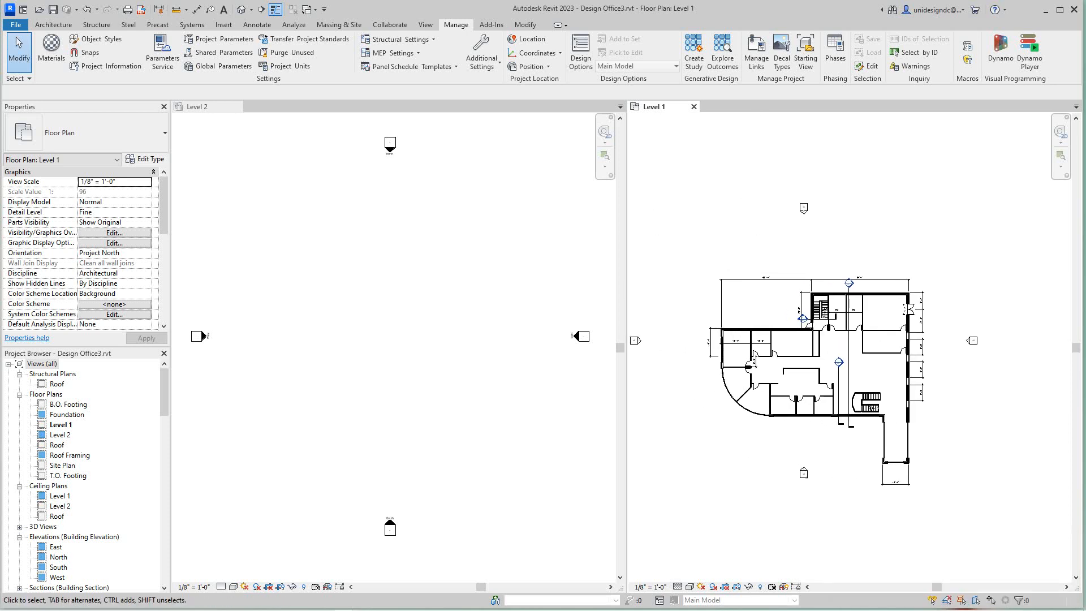
pyautogui.click(375, 329)
pyautogui.scroll(-1, 375, 329)
pyautogui.moveTo(375, 329); pyautogui.dragTo(373, 353, button='middle')
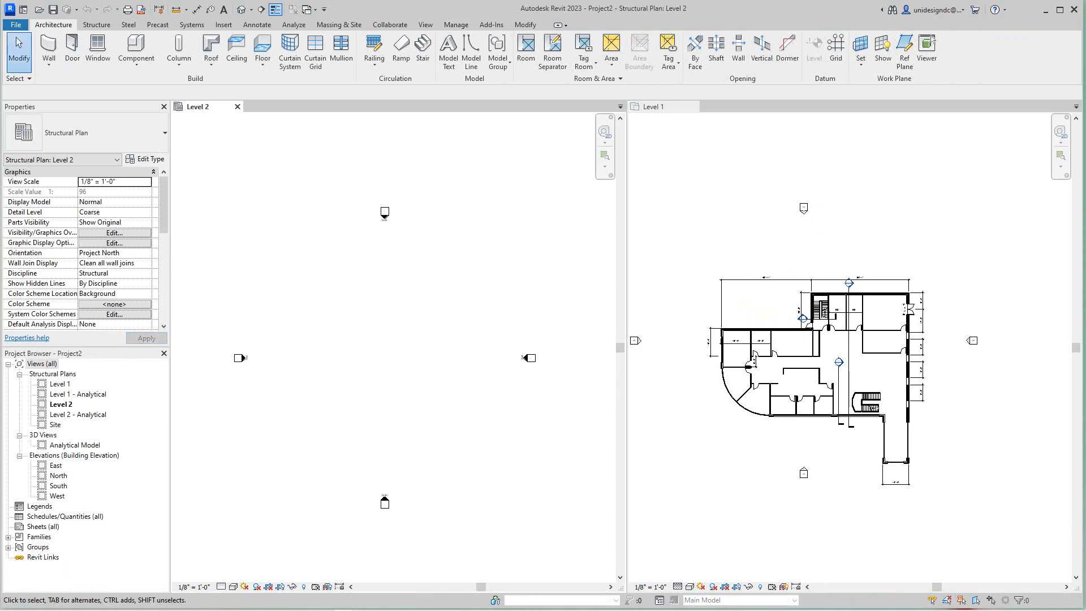
pyautogui.scroll(1, 372, 315)
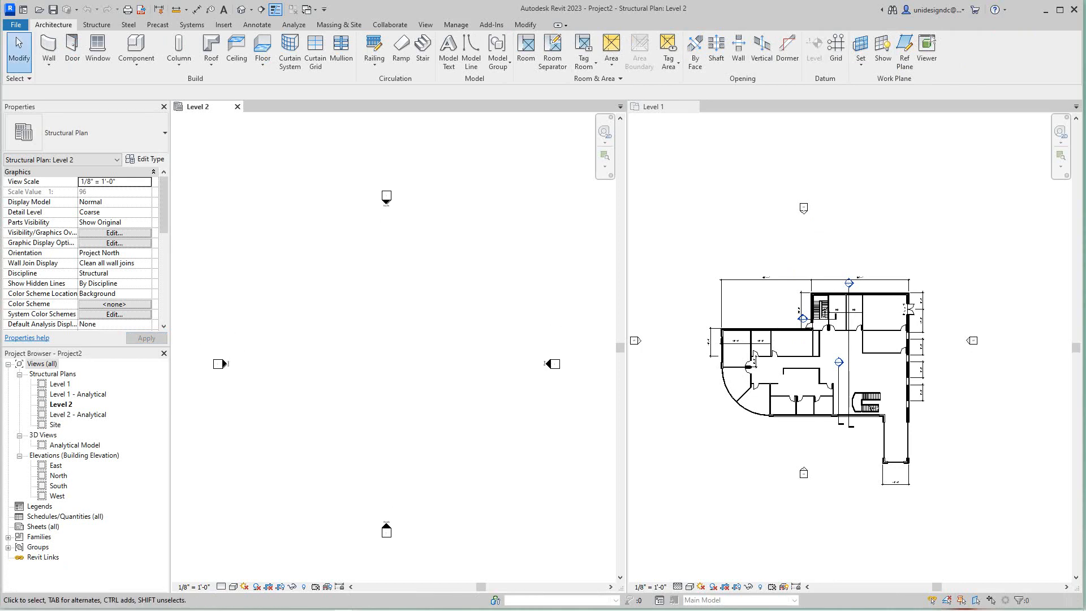
pyautogui.scroll(3, 336, 285)
pyautogui.scroll(-5, 336, 285)
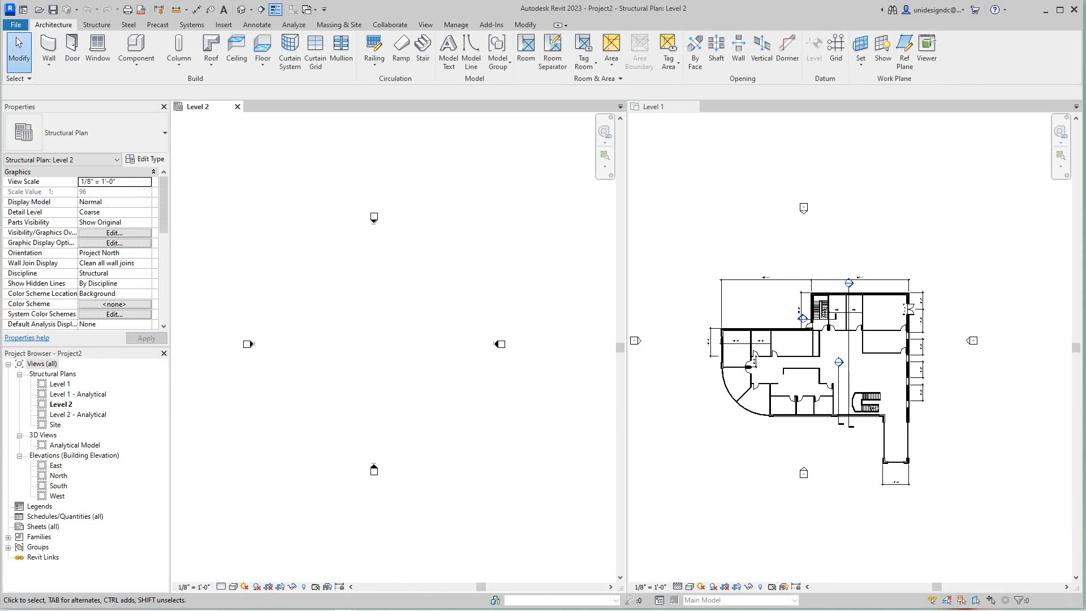
pyautogui.scroll(3, 339, 340)
pyautogui.scroll(-4, 365, 310)
pyautogui.scroll(-3, 366, 340)
pyautogui.scroll(5, 366, 340)
pyautogui.scroll(4, 378, 327)
pyautogui.scroll(-5, 352, 272)
pyautogui.scroll(1, 352, 272)
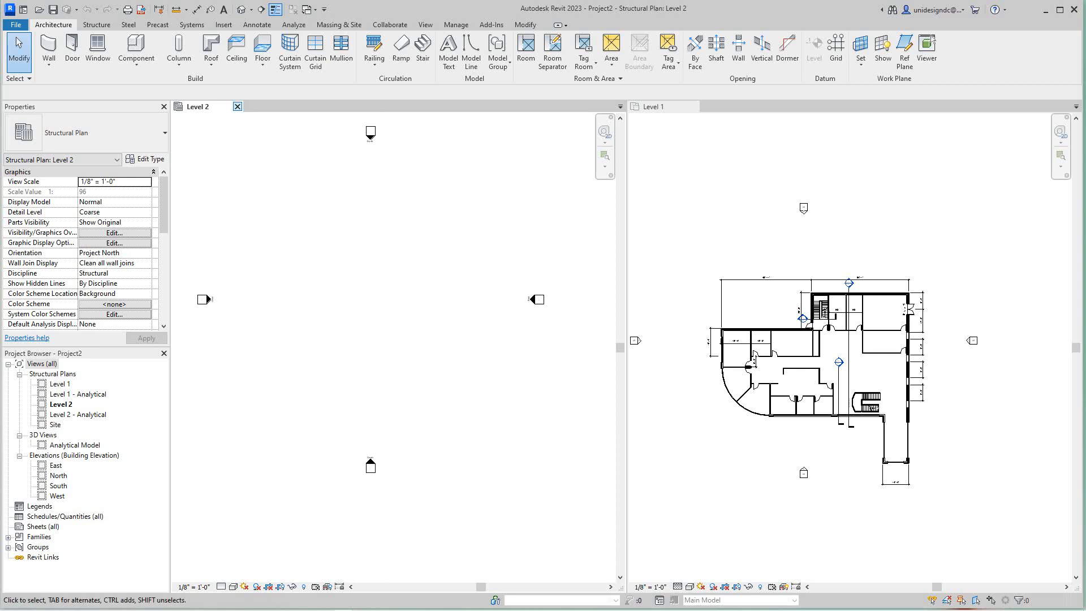
# Close the Project2 Level 2 structural plan so only the Design Office3 Level 1 floor plan stays open
pyautogui.click(237, 106)
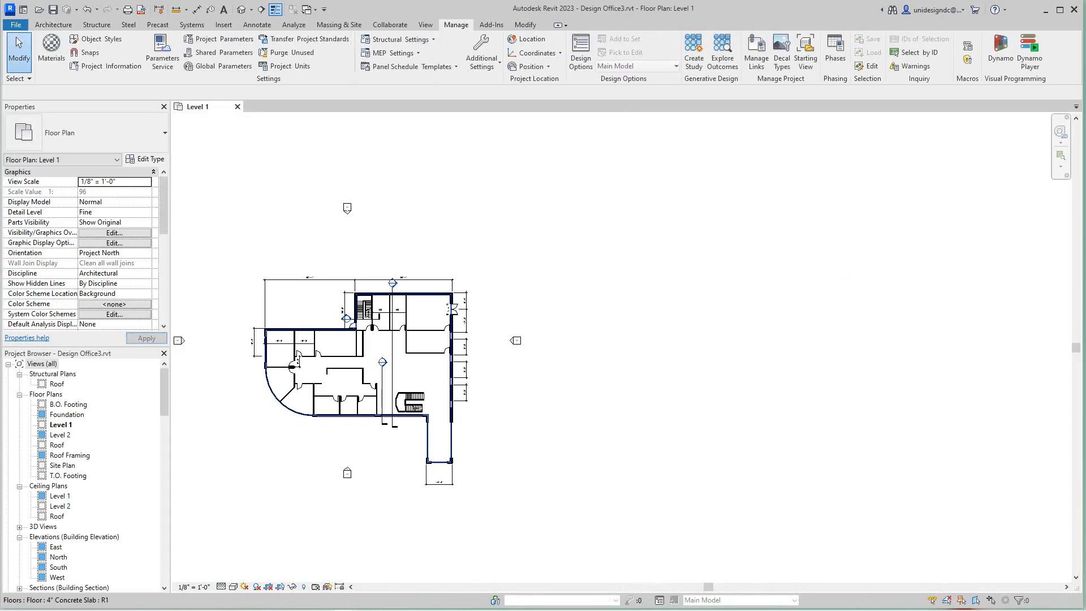
pyautogui.scroll(-1, 339, 396)
pyautogui.moveTo(339, 396); pyautogui.dragTo(541, 395, button='middle')
pyautogui.scroll(2, 655, 238)
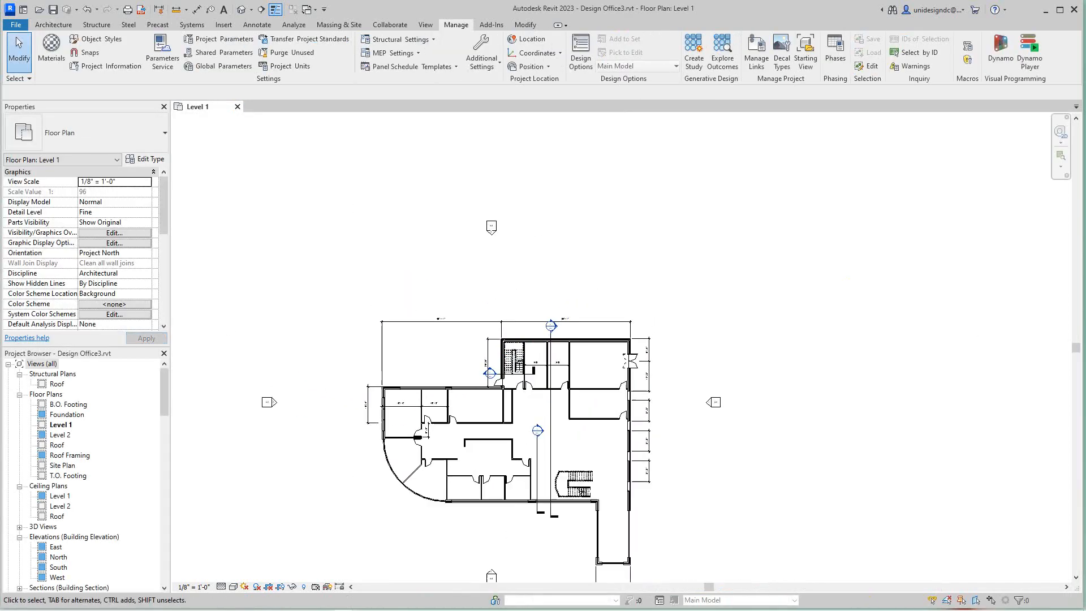
pyautogui.scroll(2, 667, 142)
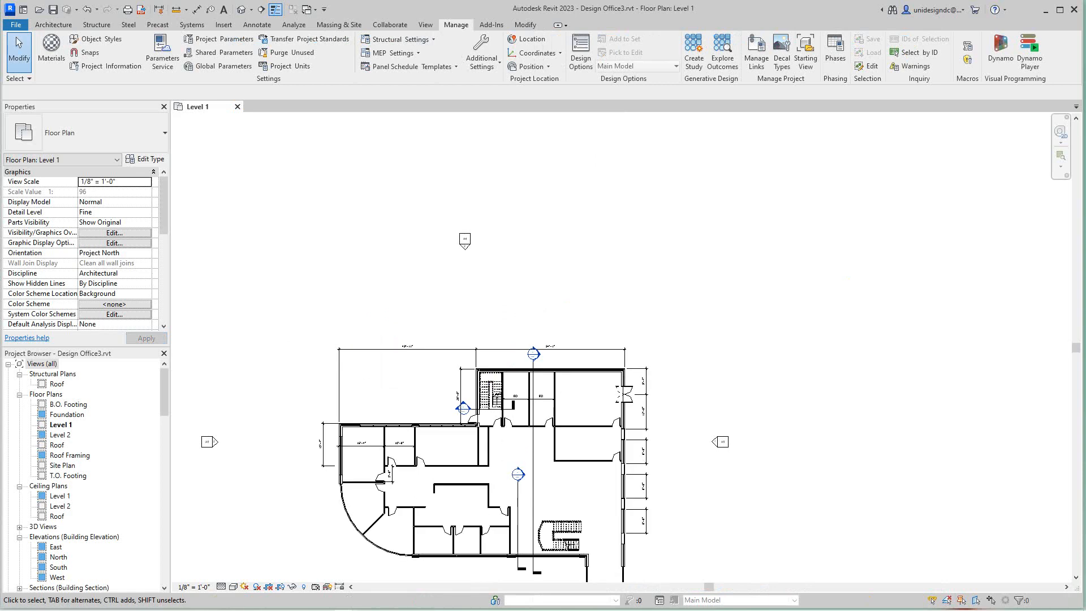
pyautogui.moveTo(509, 453); pyautogui.dragTo(607, 366, button='middle')
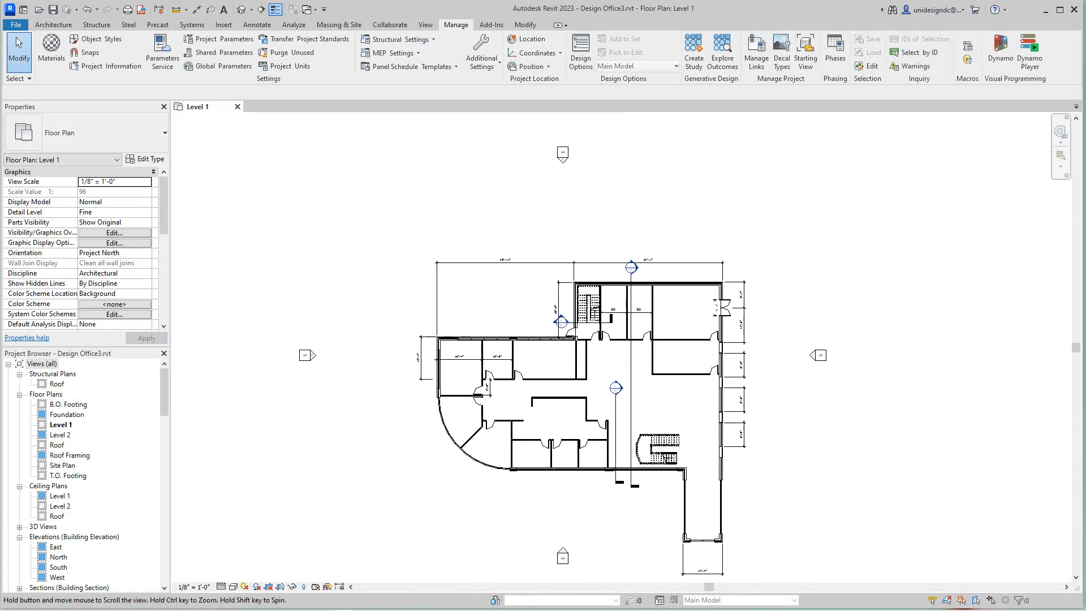
pyautogui.scroll(2, 452, 366)
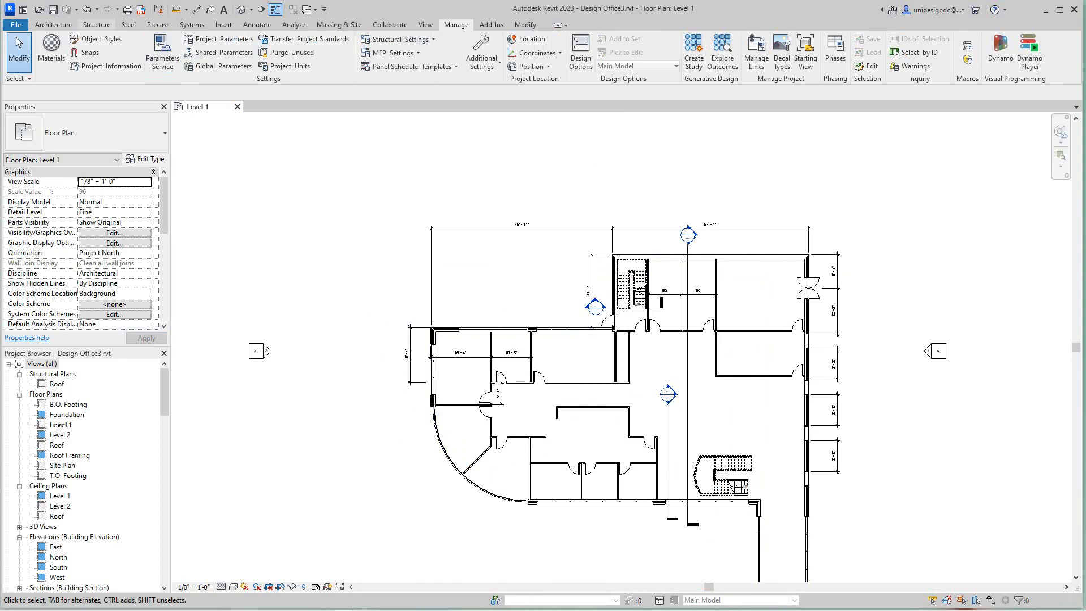
# Create a new structural plan view for Level 1 without duplicating existing views
pyautogui.click(96, 25)
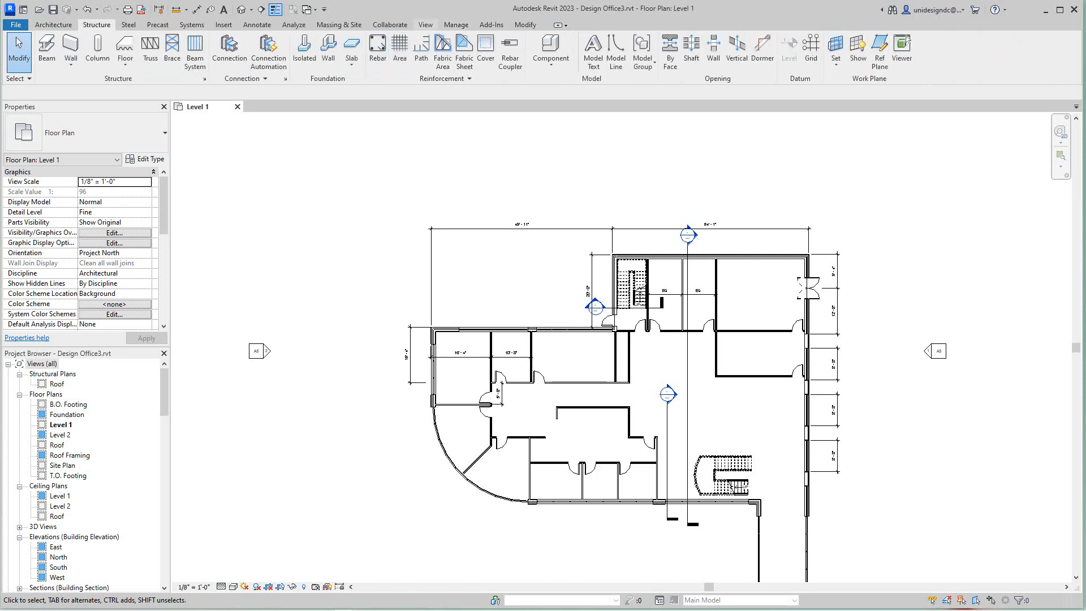
pyautogui.click(426, 24)
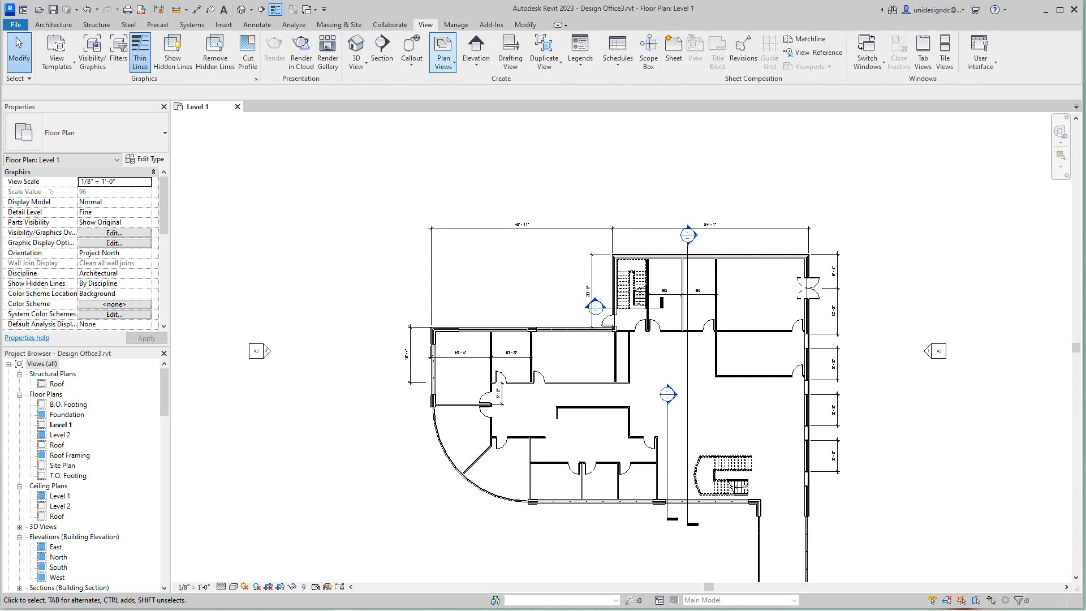
pyautogui.click(444, 57)
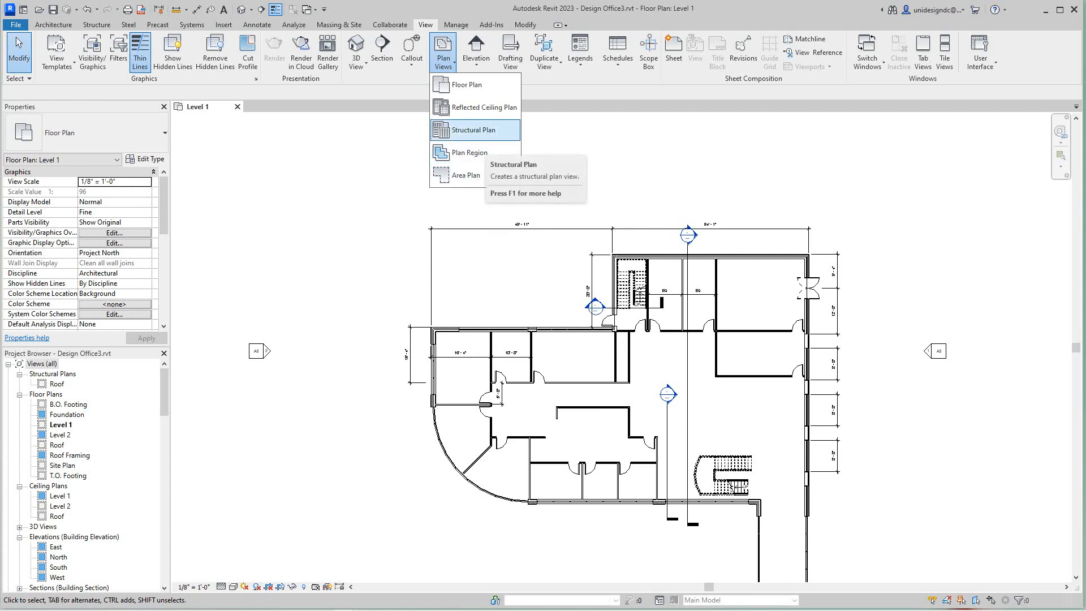
pyautogui.click(473, 130)
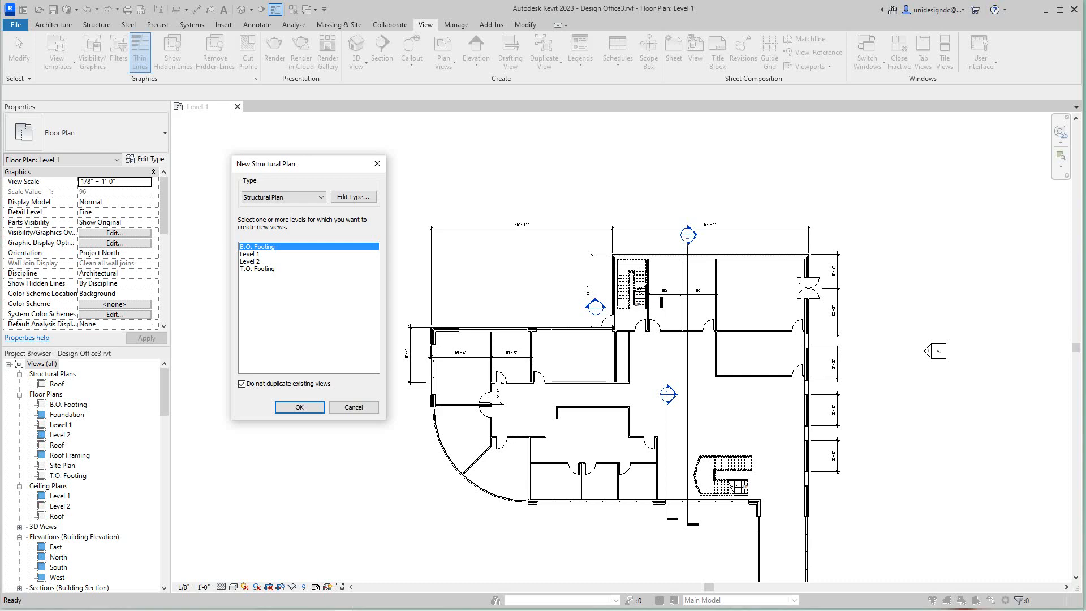
pyautogui.click(250, 254)
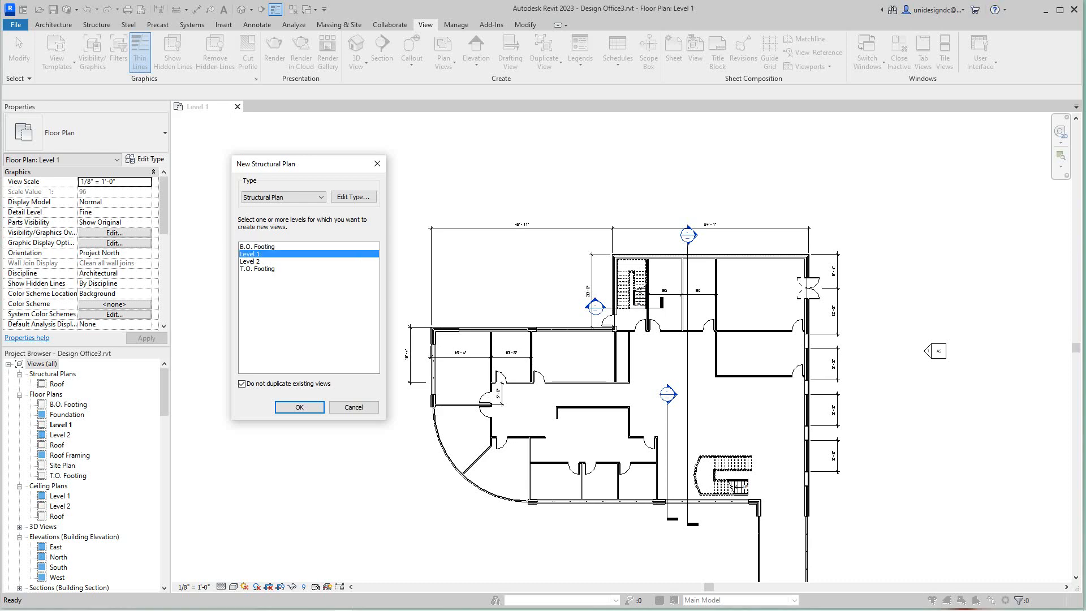
pyautogui.click(299, 407)
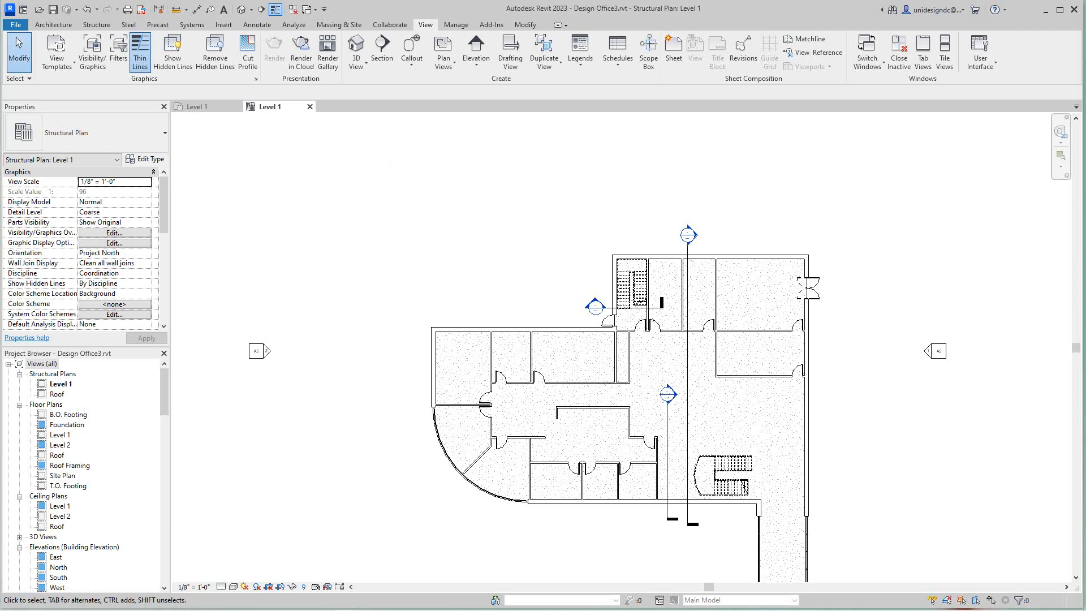
# Rename the new Level 1 structural plan as "Level 1 Structural Slab and Foundation Plan" without renaming the corresponding level and views
pyautogui.moveTo(622, 532); pyautogui.dragTo(635, 481, button='middle')
pyautogui.scroll(2, 733, 330)
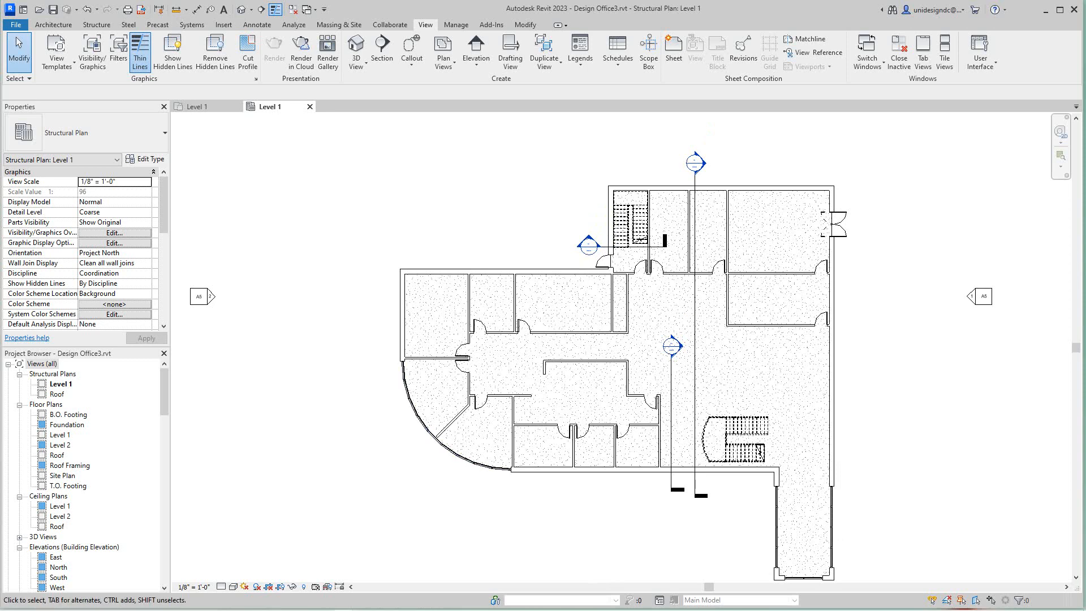
pyautogui.rightClick(59, 384)
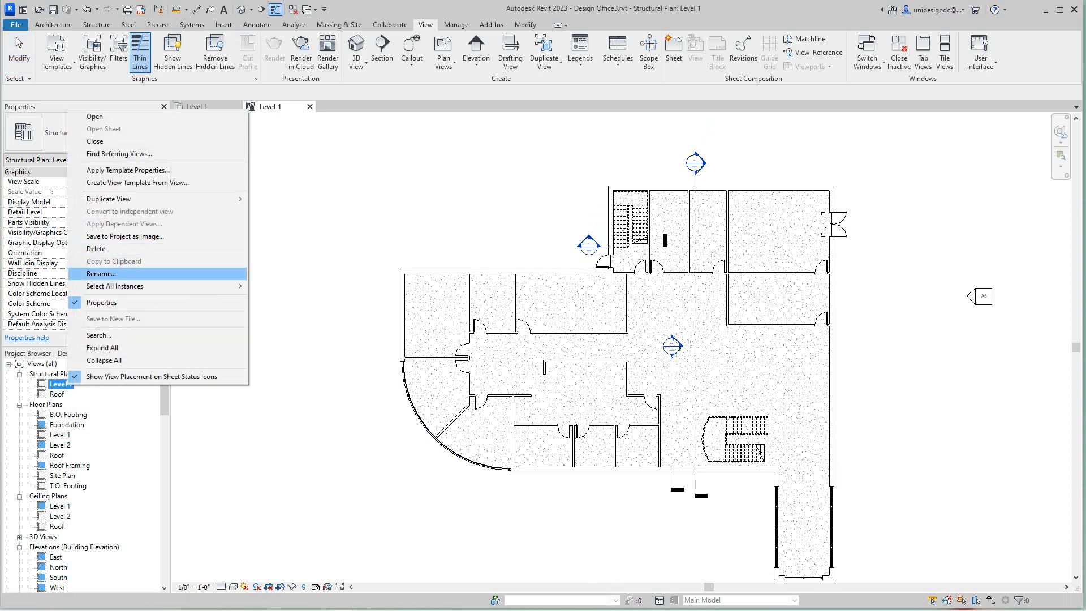
pyautogui.click(101, 273)
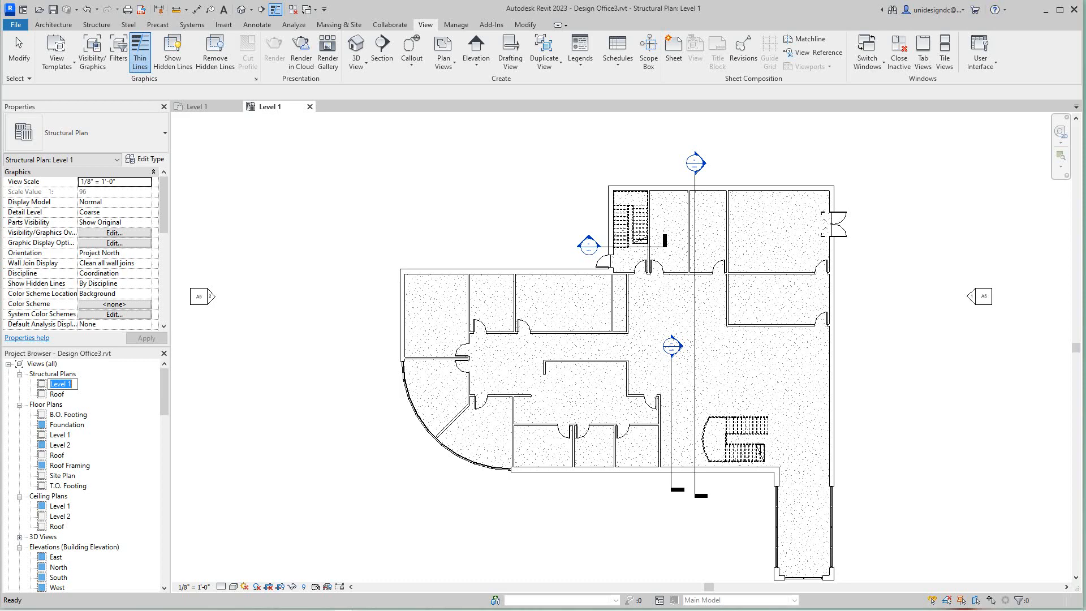
pyautogui.click(73, 384)
pyautogui.write('Structural Slab ')
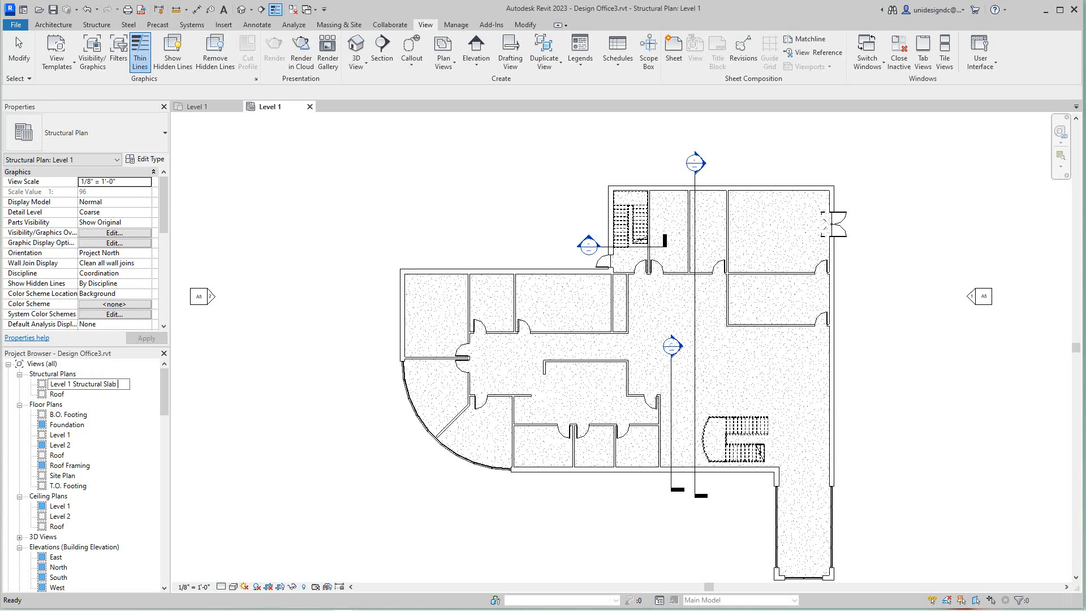
pyautogui.write('and Foundation Plan')
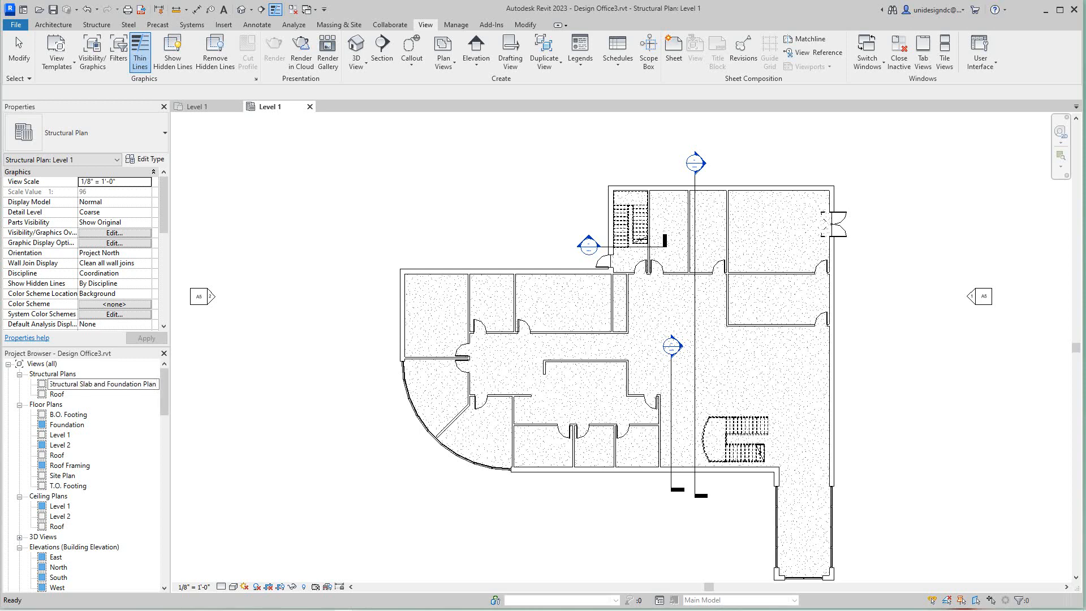
pyautogui.press('Return')
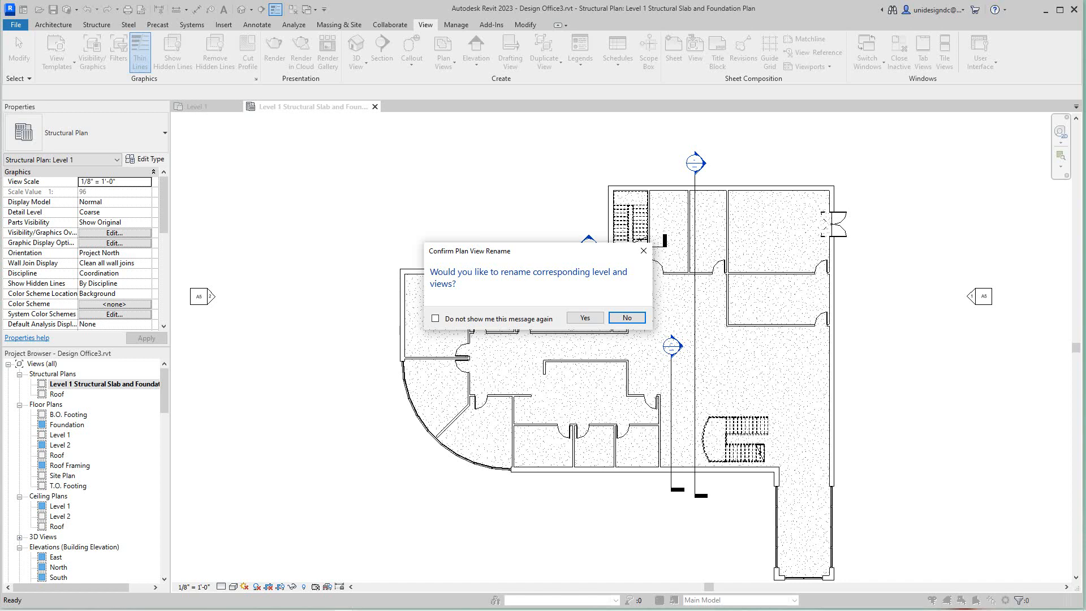
pyautogui.click(627, 318)
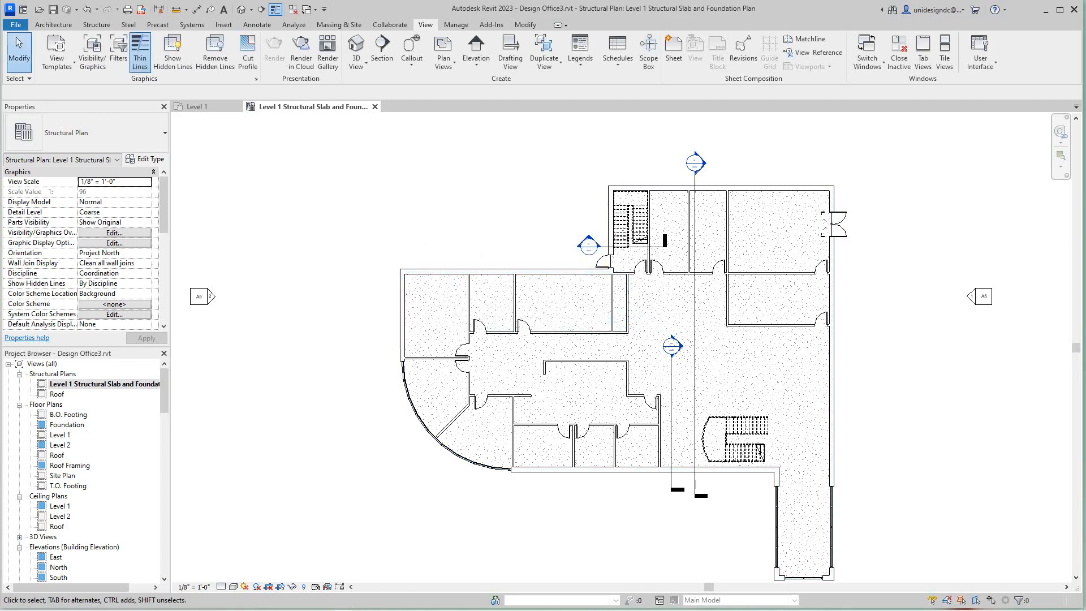
pyautogui.scroll(-2, 354, 308)
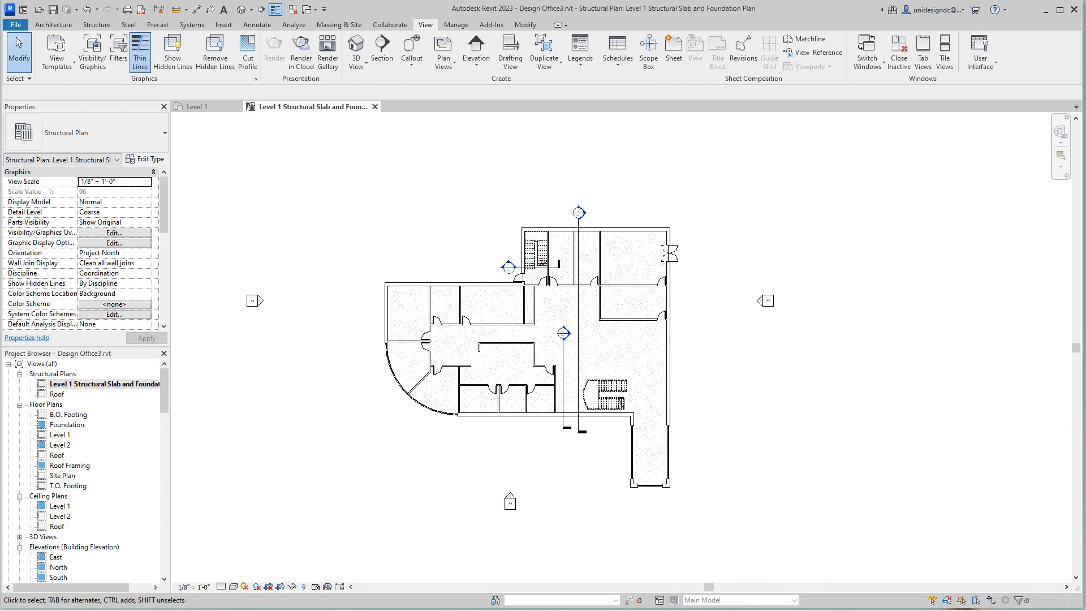
pyautogui.scroll(3, 288, 393)
pyautogui.scroll(-4, 323, 395)
pyautogui.moveTo(322, 395)
pyautogui.mouseDown(button='middle')
pyautogui.moveTo(319, 425)
pyautogui.moveTo(370, 418)
pyautogui.moveTo(327, 423)
pyautogui.moveTo(307, 389)
pyautogui.mouseUp(button='middle')
pyautogui.scroll(5, 370, 418)
pyautogui.scroll(-1, 292, 377)
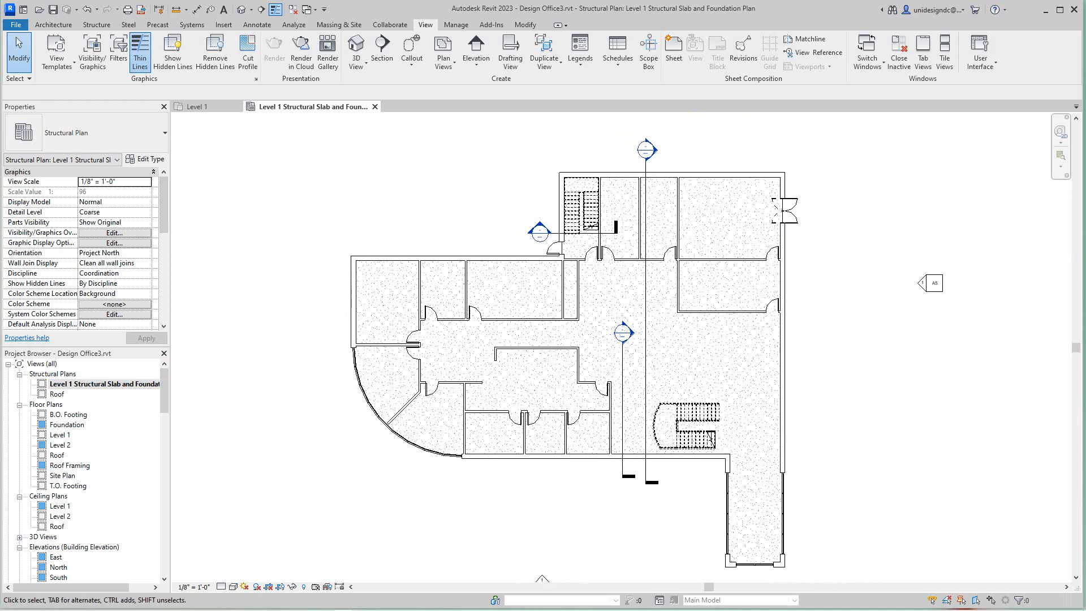
# Set the structural plan's discipline to Architectural and its view scale to 1/4" = 1'-0"
pyautogui.click(146, 273)
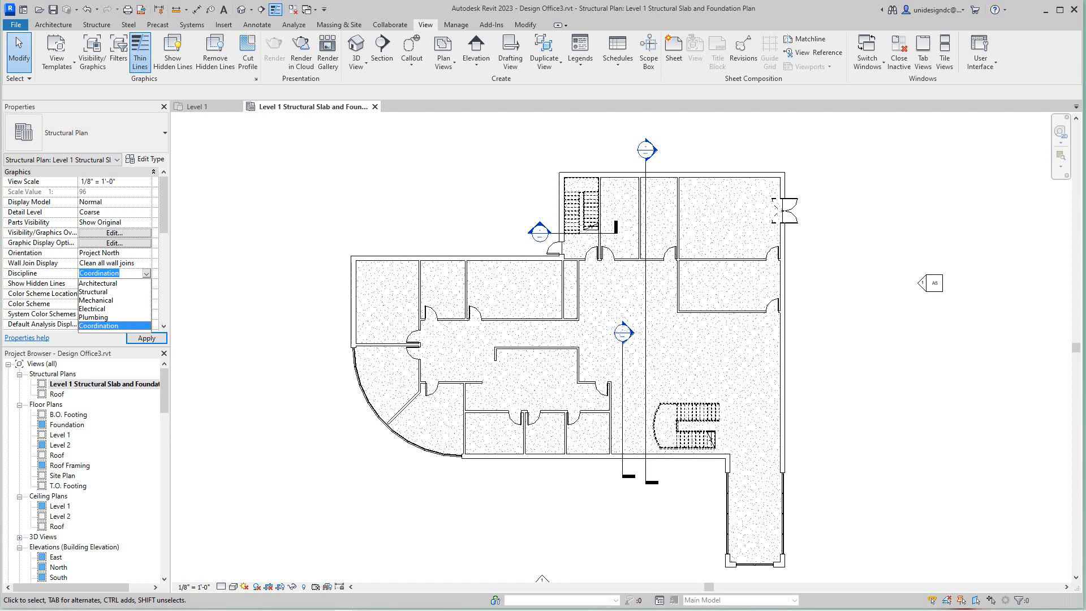
pyautogui.click(98, 283)
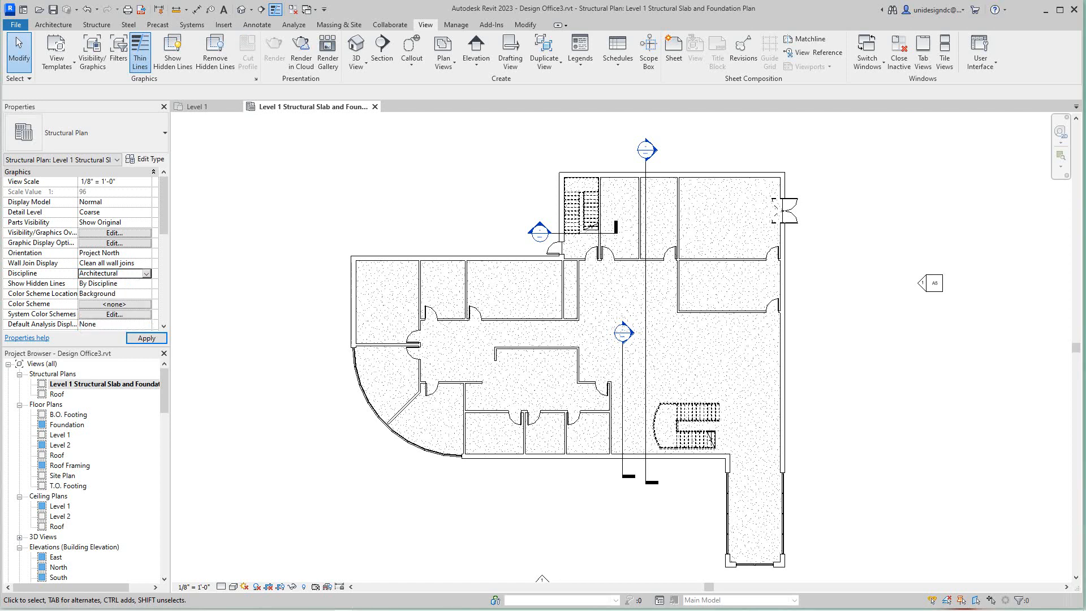
pyautogui.click(146, 181)
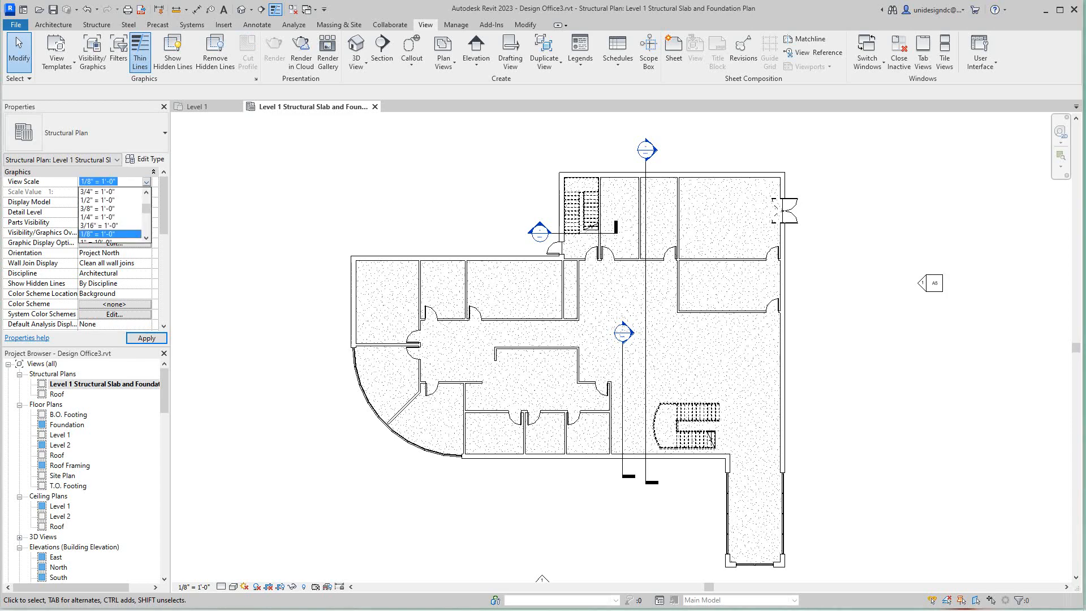
pyautogui.press('Up')
pyautogui.press('Up')
pyautogui.press('Return')
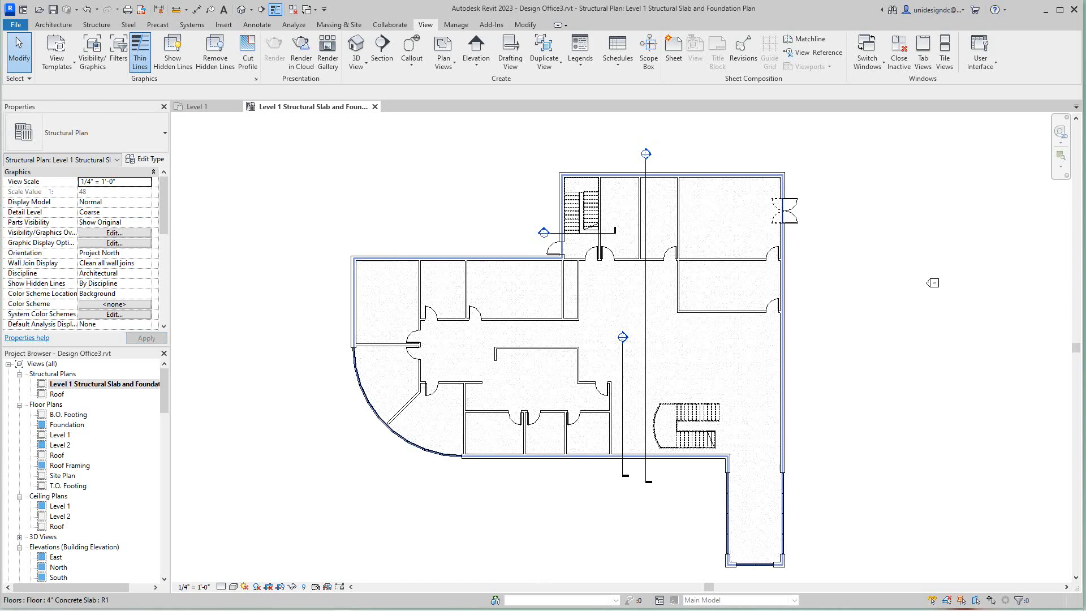
# Review the structural plan's view properties, including its graphics, underlay, extents, identity data and phasing settings
pyautogui.scroll(-2, 585, 346)
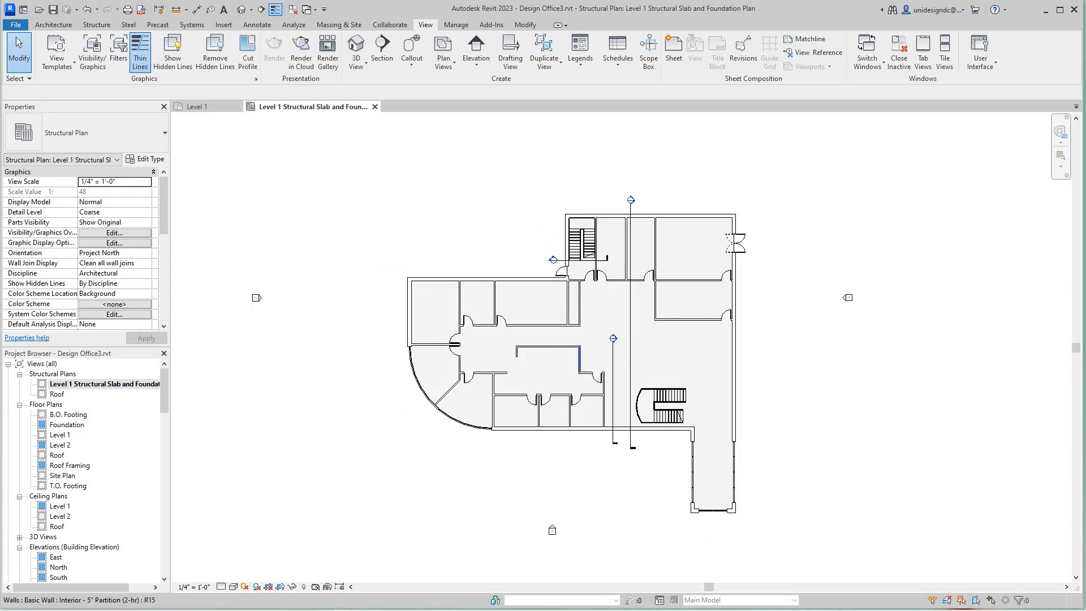
pyautogui.moveTo(583, 348); pyautogui.dragTo(574, 377, button='middle')
pyautogui.scroll(1, 479, 243)
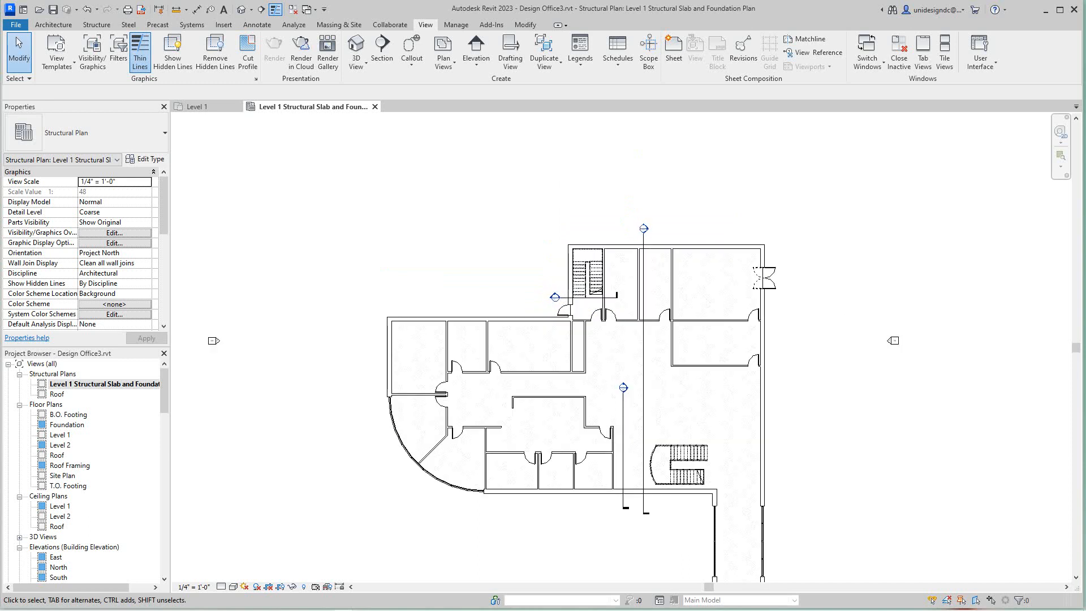
pyautogui.moveTo(164, 205); pyautogui.dragTo(164, 292)
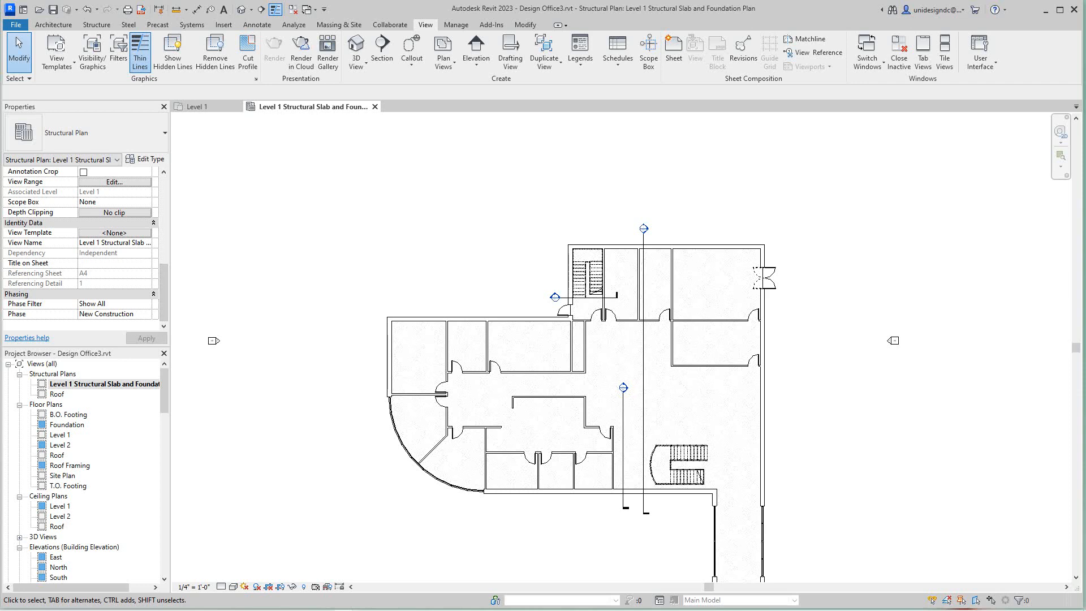
pyautogui.moveTo(164, 293); pyautogui.dragTo(164, 250)
pyautogui.scroll(5, 85, 249)
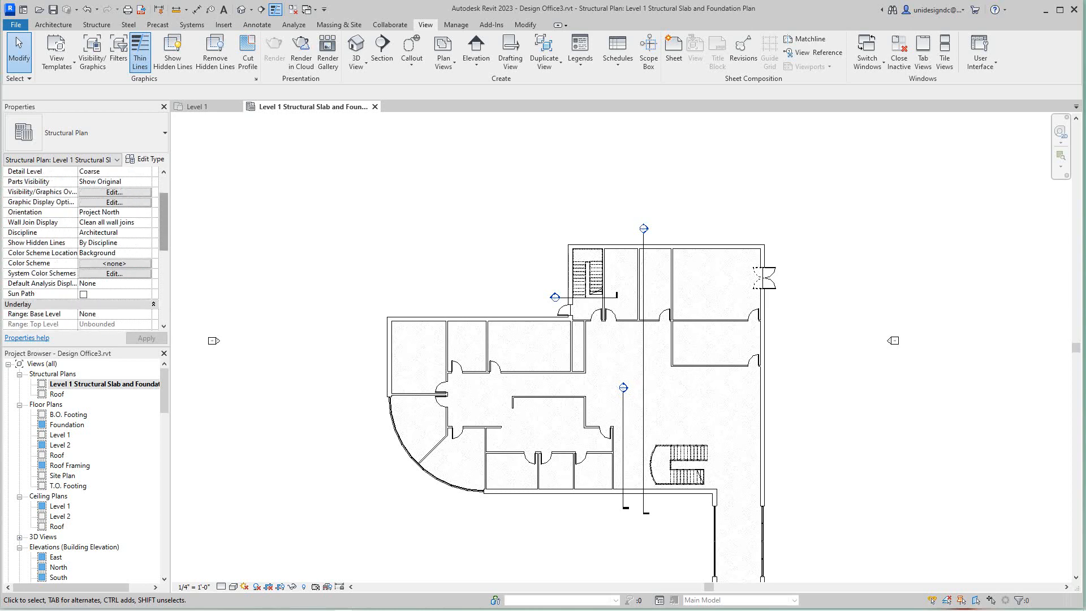
pyautogui.scroll(-2, 85, 249)
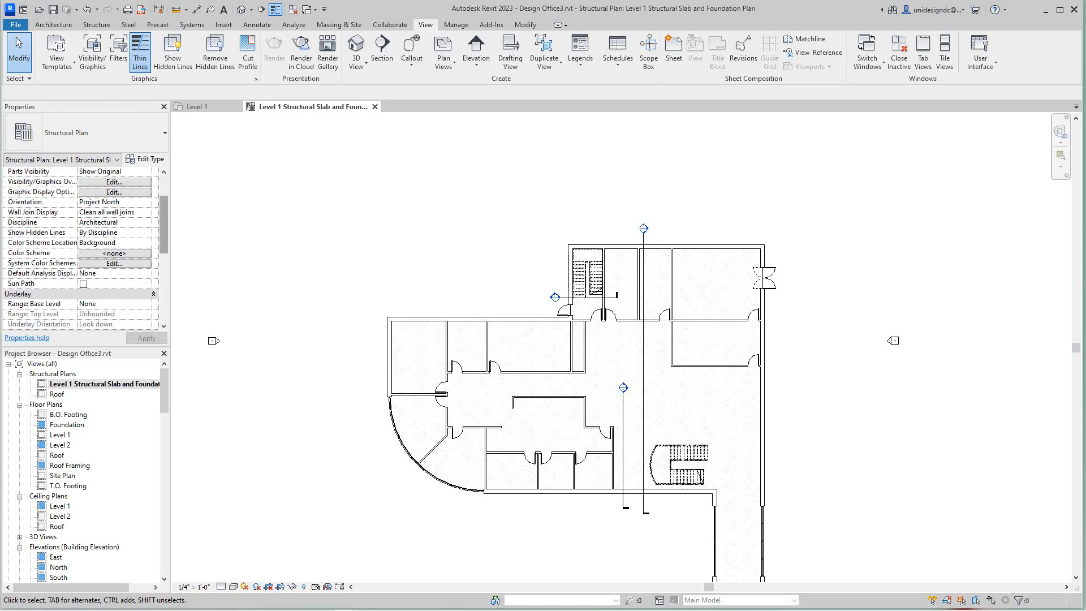
pyautogui.scroll(-3, 85, 249)
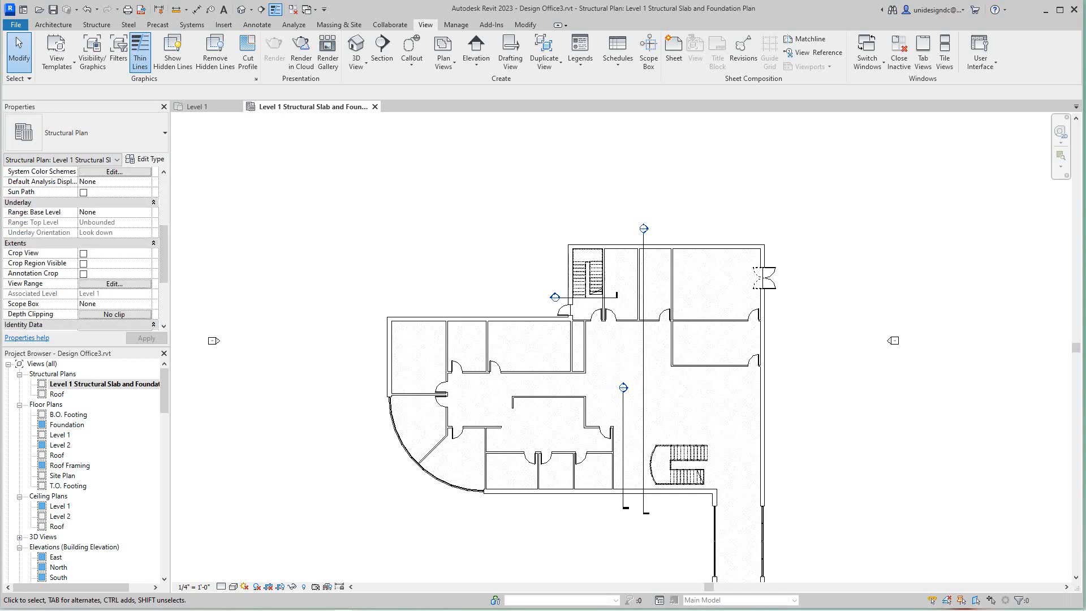
pyautogui.scroll(-2, 85, 249)
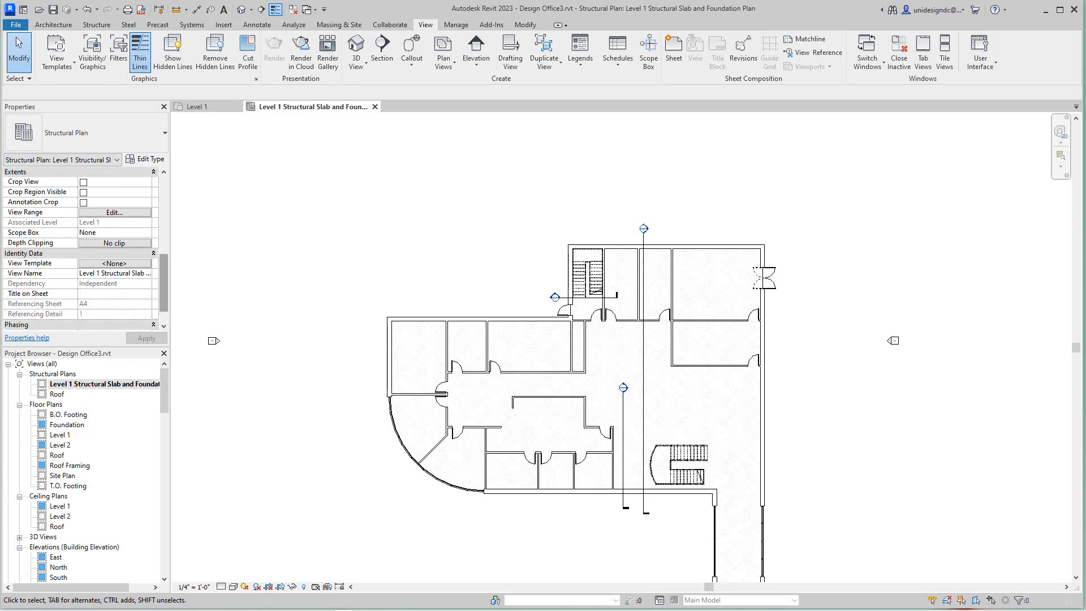
pyautogui.scroll(-1, 85, 249)
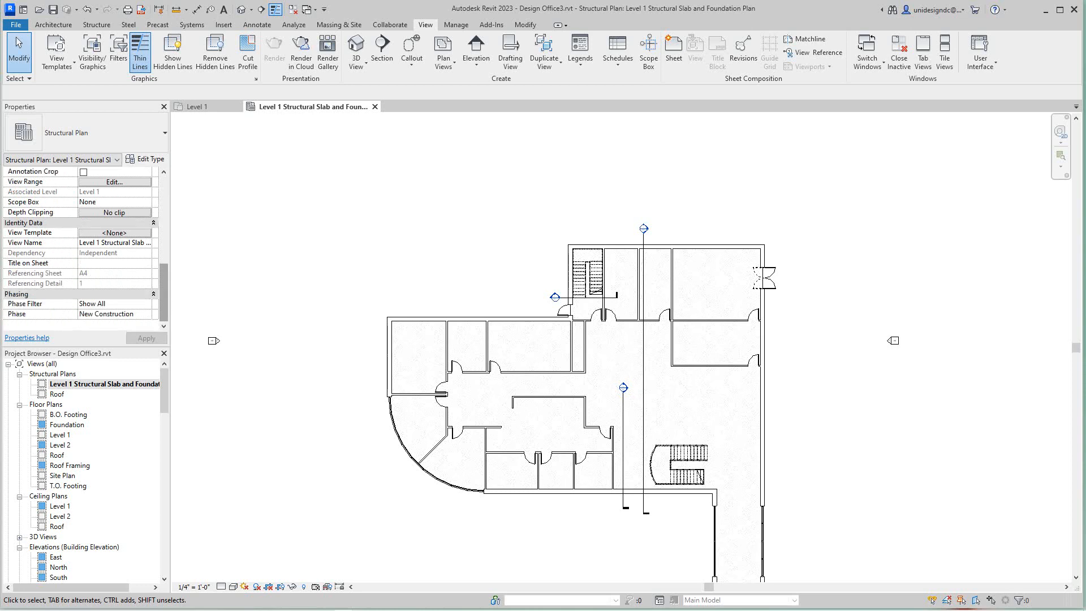
pyautogui.scroll(2, 85, 249)
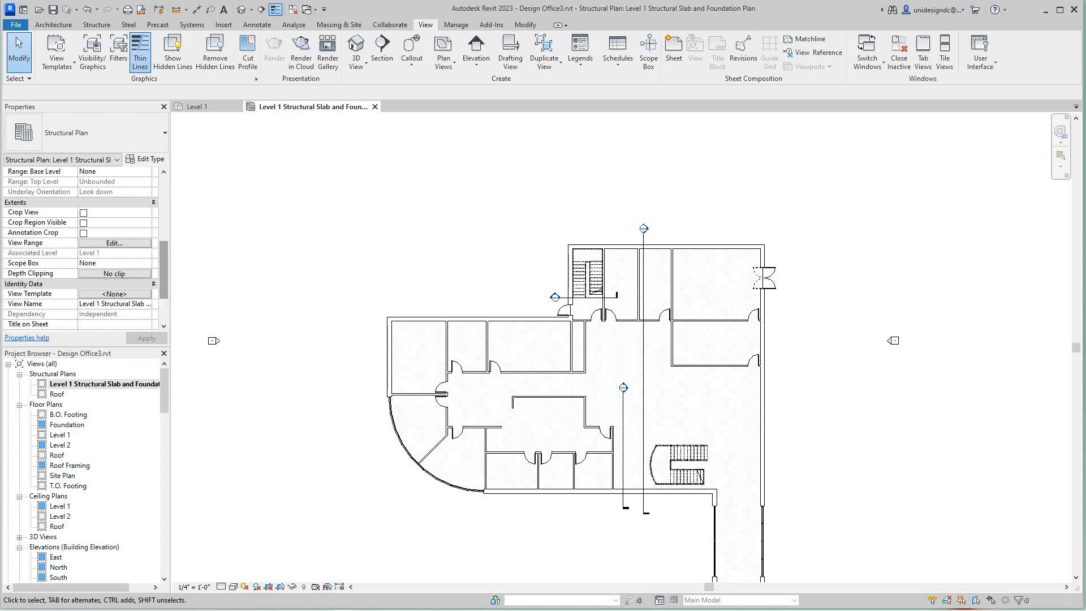
pyautogui.scroll(4, 85, 249)
pyautogui.scroll(2, 84, 249)
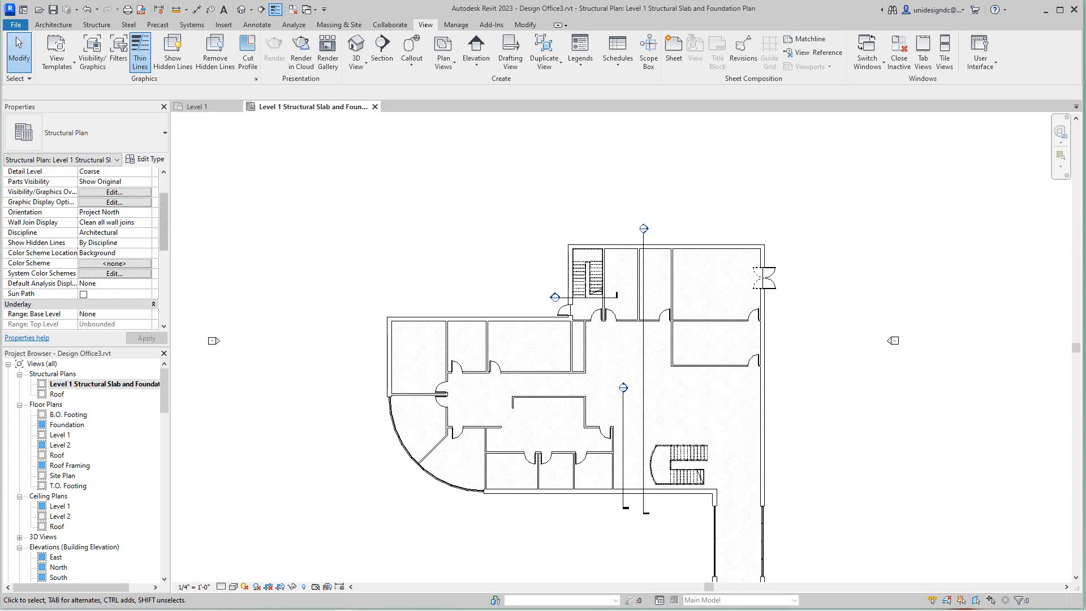
pyautogui.scroll(1, 84, 249)
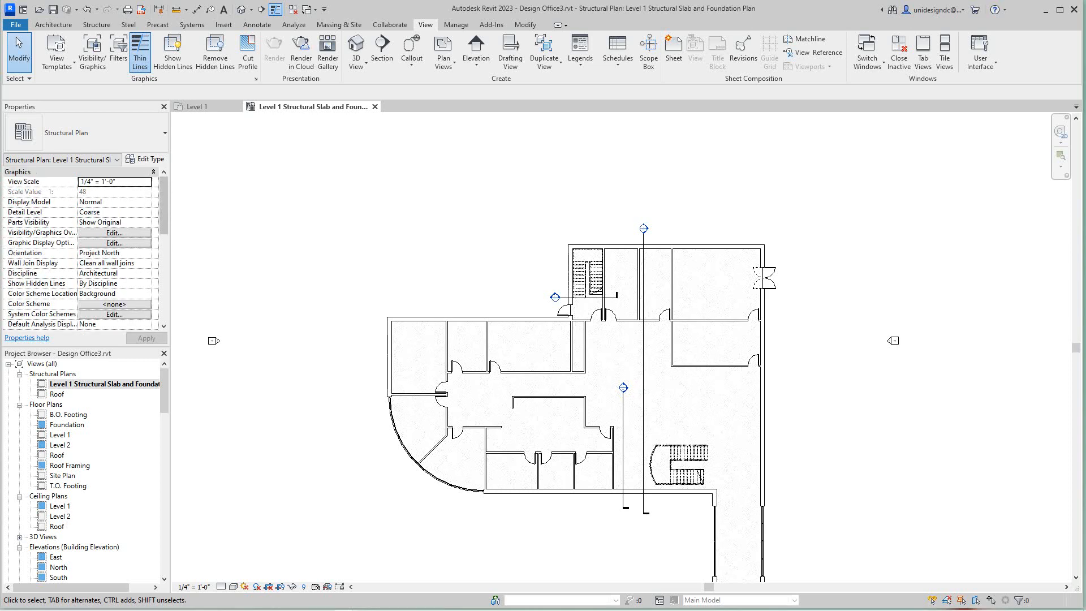
pyautogui.scroll(-1, 85, 249)
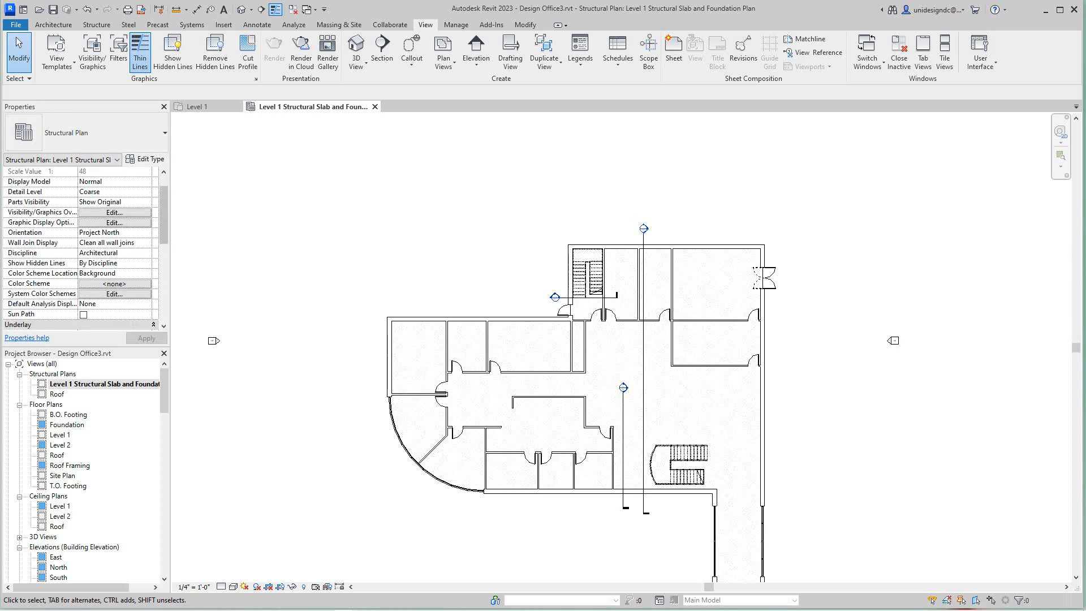
pyautogui.scroll(-4, 85, 249)
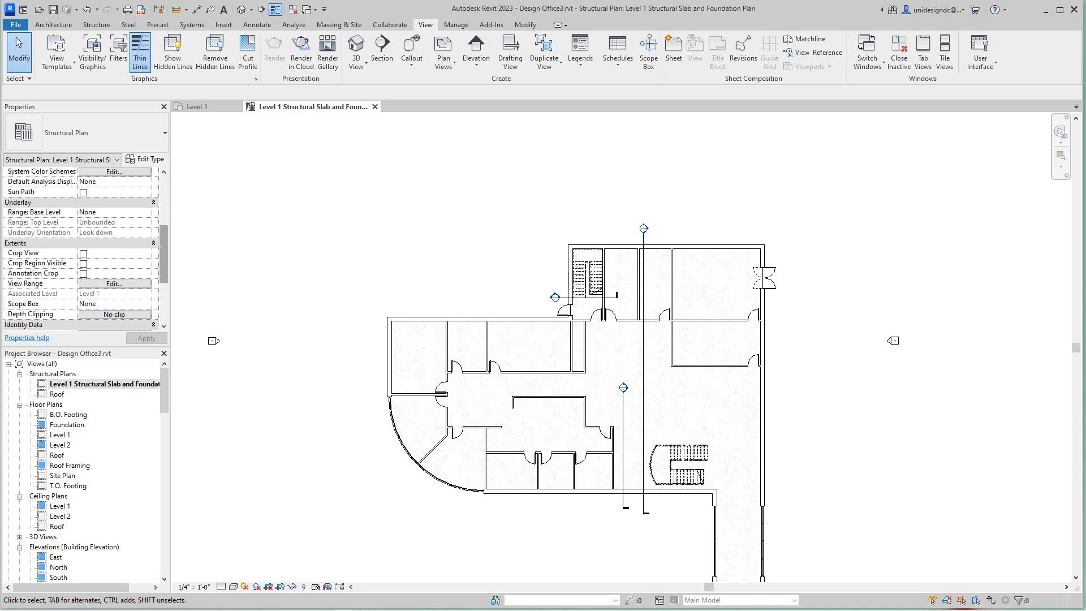
# Check the primary range and view depth offsets in the structural plan's View Range settings
pyautogui.click(114, 283)
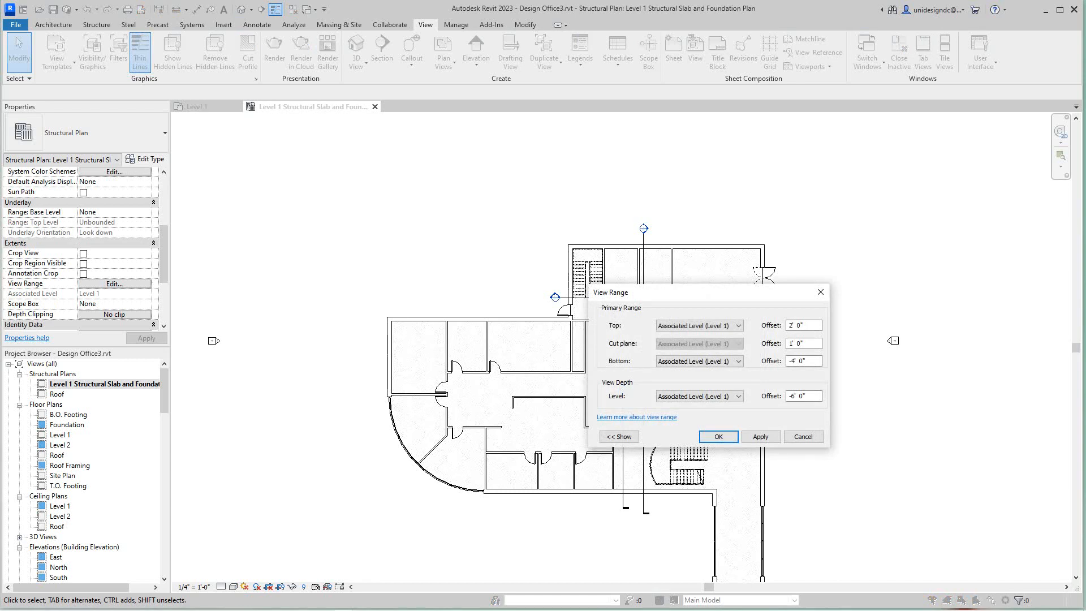
pyautogui.click(718, 436)
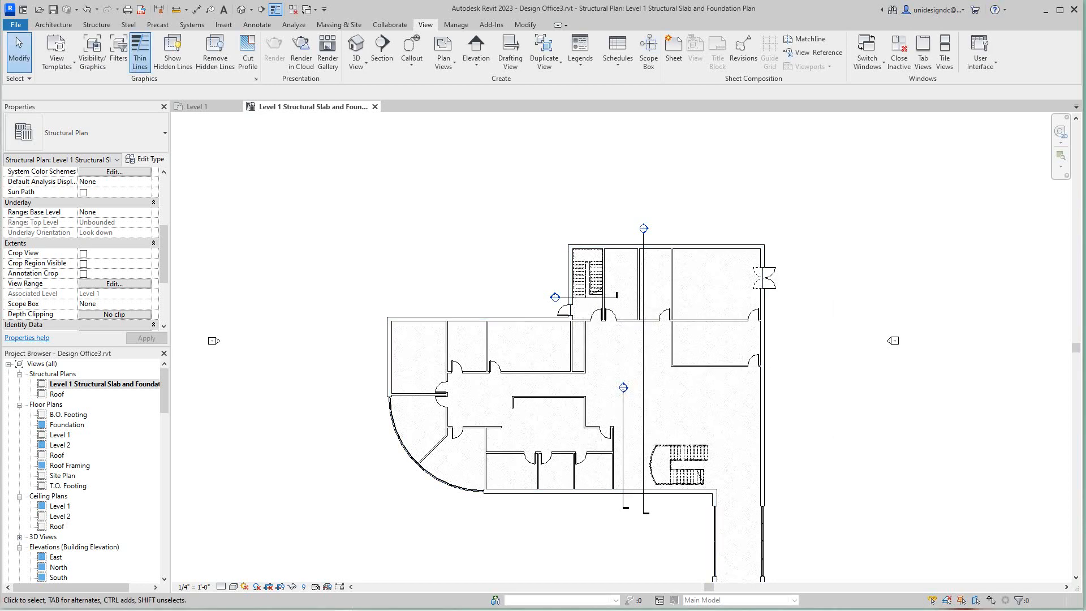
pyautogui.click(114, 284)
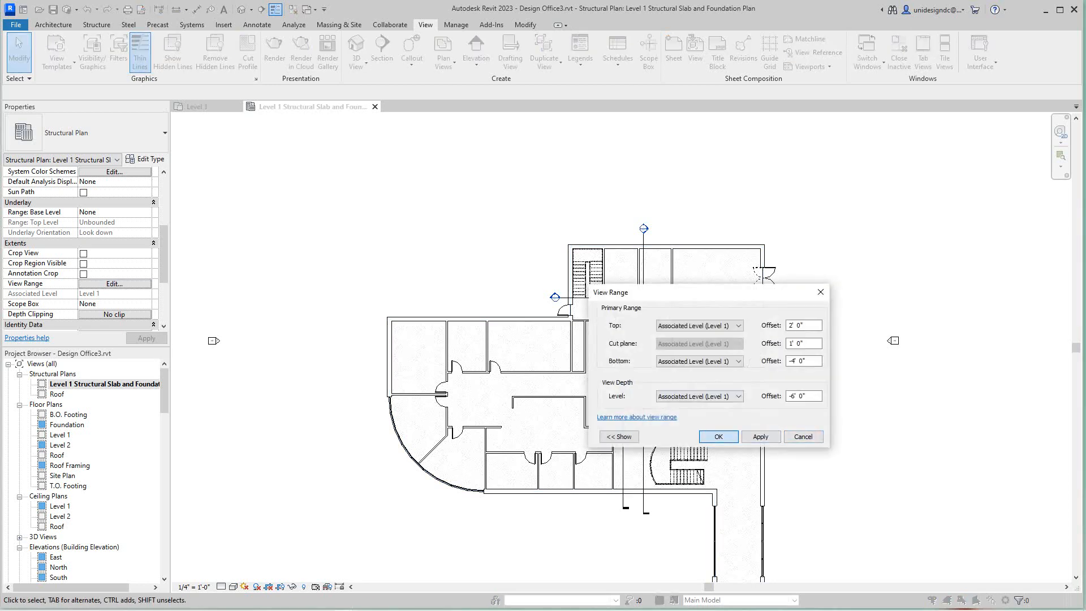
pyautogui.click(718, 436)
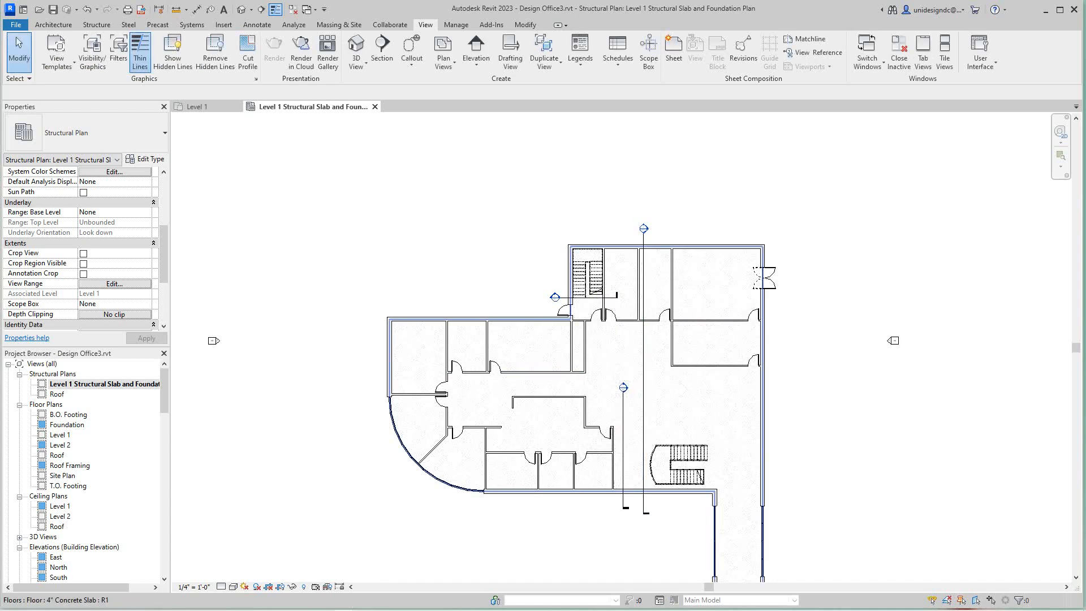
pyautogui.scroll(-1, 447, 245)
pyautogui.moveTo(447, 245); pyautogui.dragTo(394, 208, button='middle')
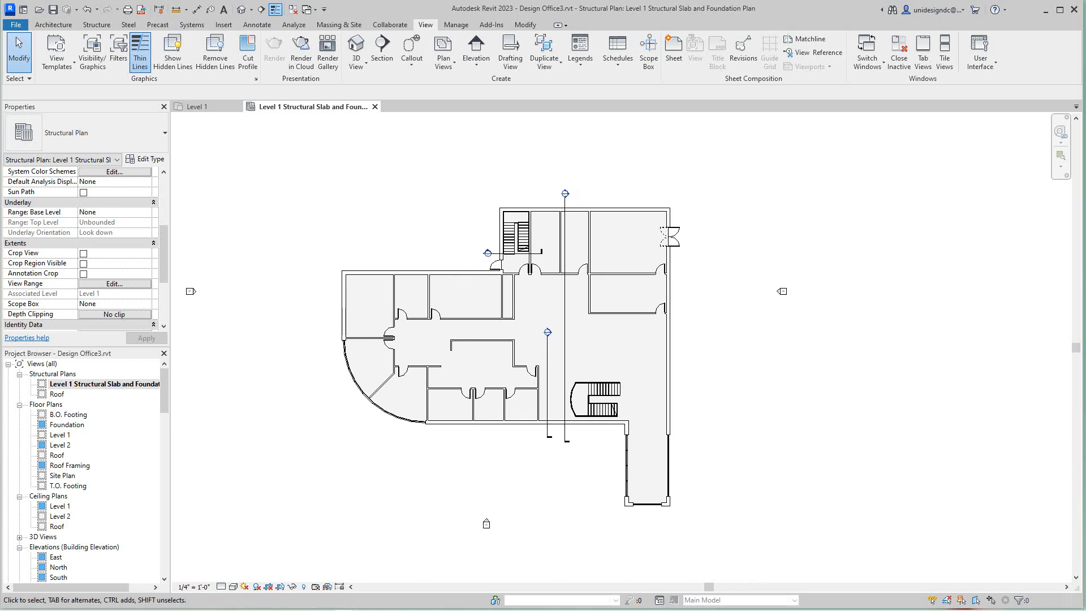
# Inspect the model categories and their filter list in the structural plan's Visibility/Graphic Overrides, keeping all disciplines shown
pyautogui.press('v')
pyautogui.press('g')
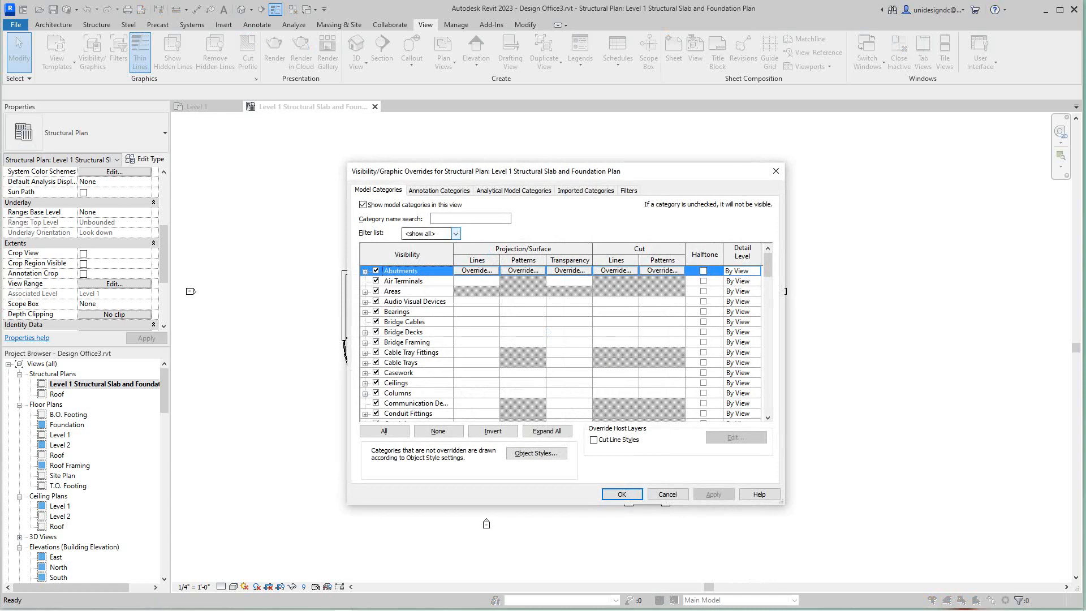
pyautogui.click(456, 234)
pyautogui.click(456, 234)
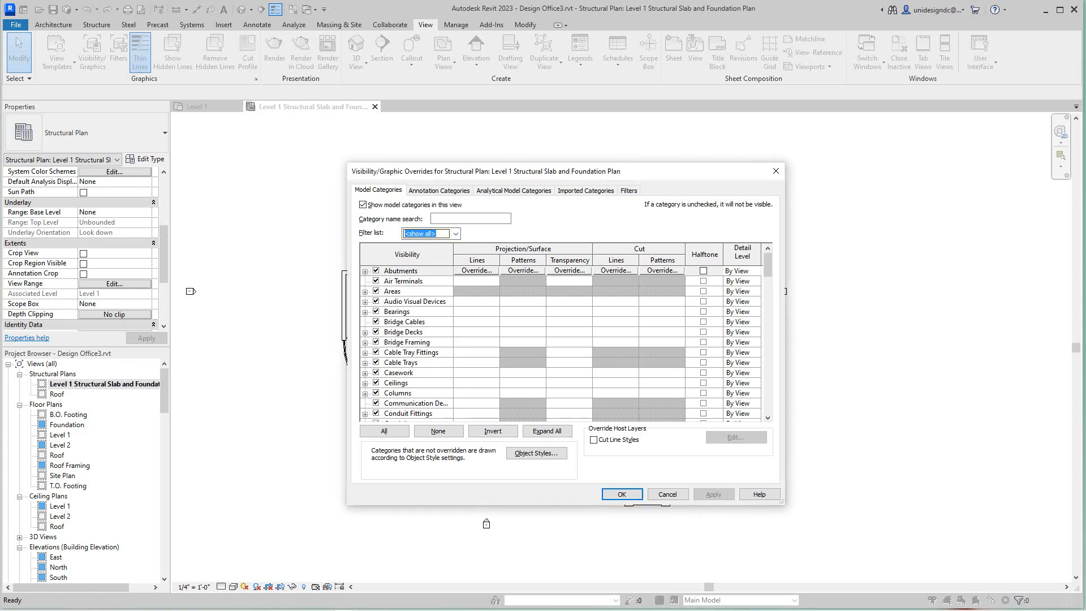
pyautogui.press('Return')
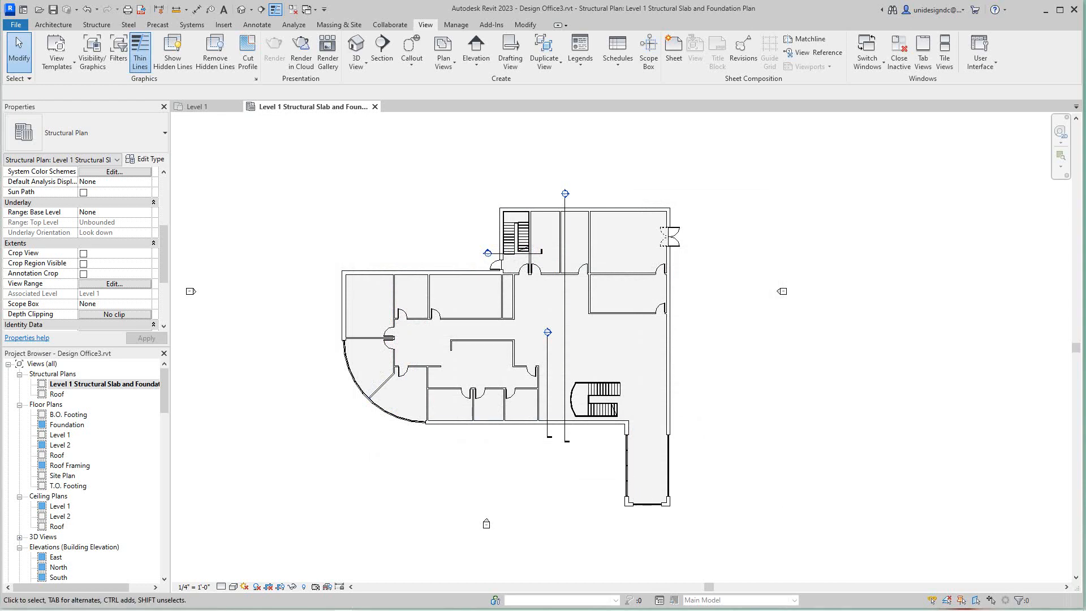
# Apply the Structural Foundation Plan view template to the Level 1 structural slab and foundation plan, excluding the view scale
pyautogui.click(112, 384)
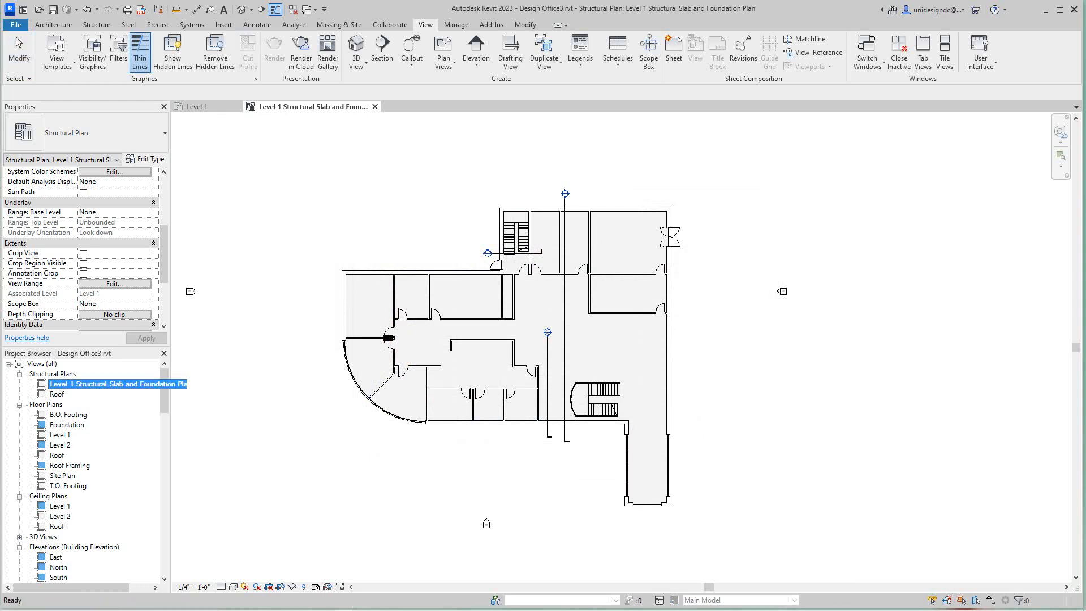
pyautogui.rightClick(112, 384)
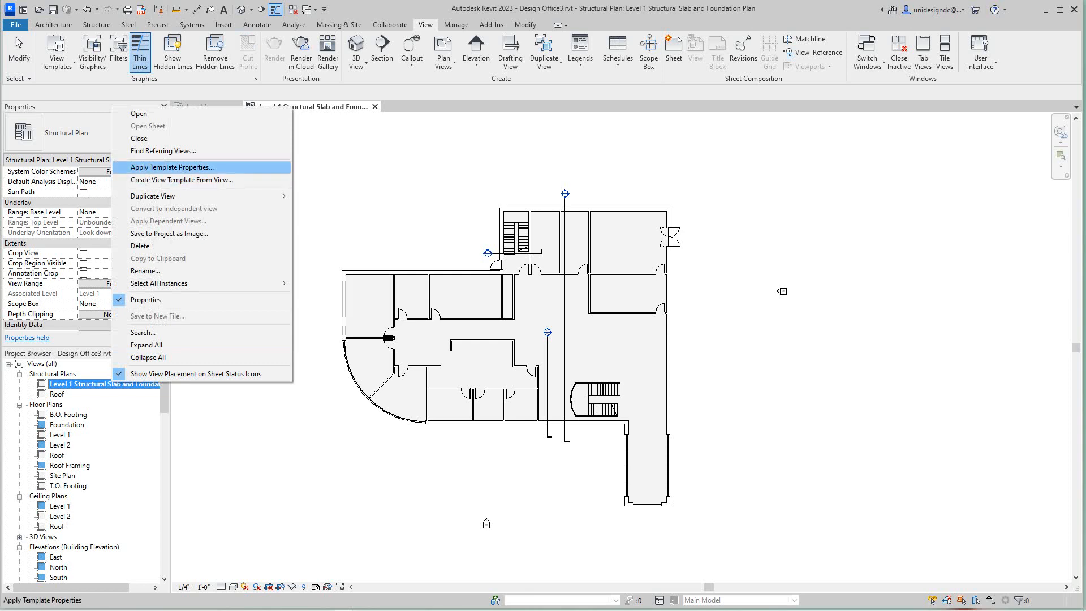
pyautogui.click(172, 168)
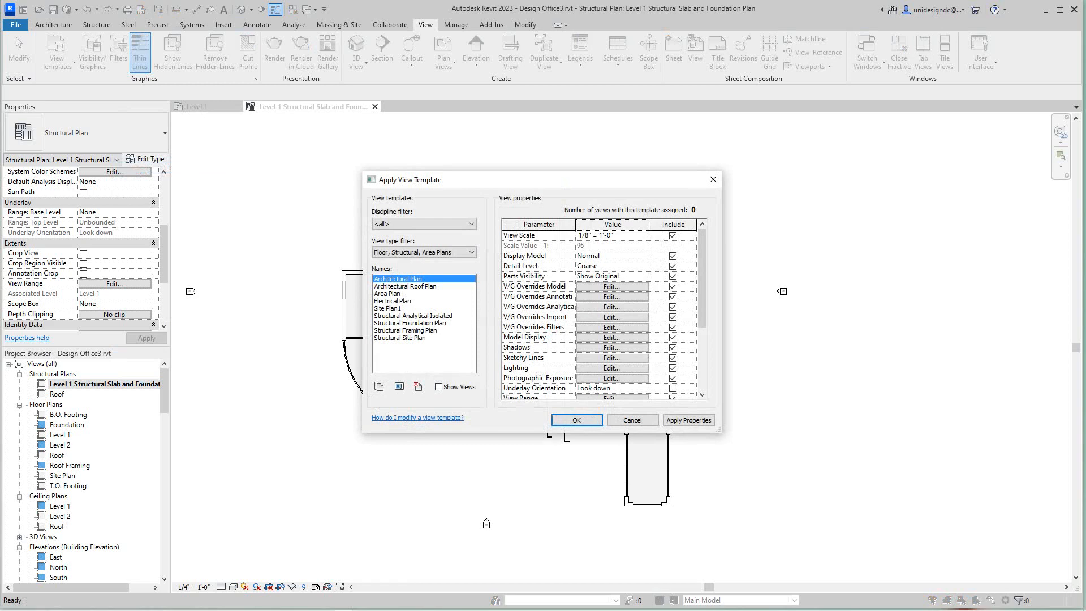
pyautogui.click(410, 323)
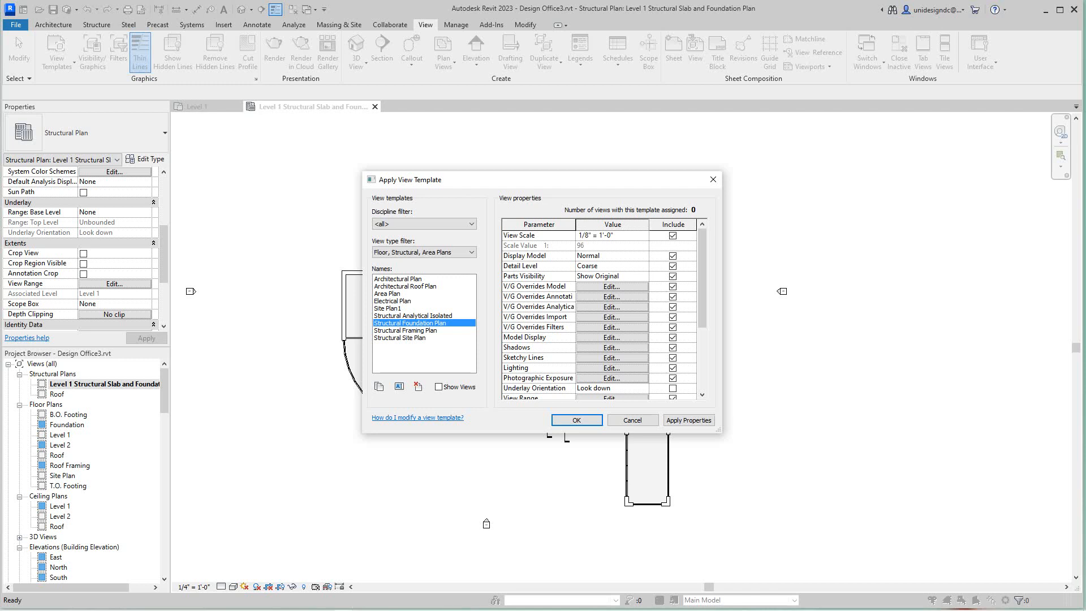
pyautogui.click(672, 235)
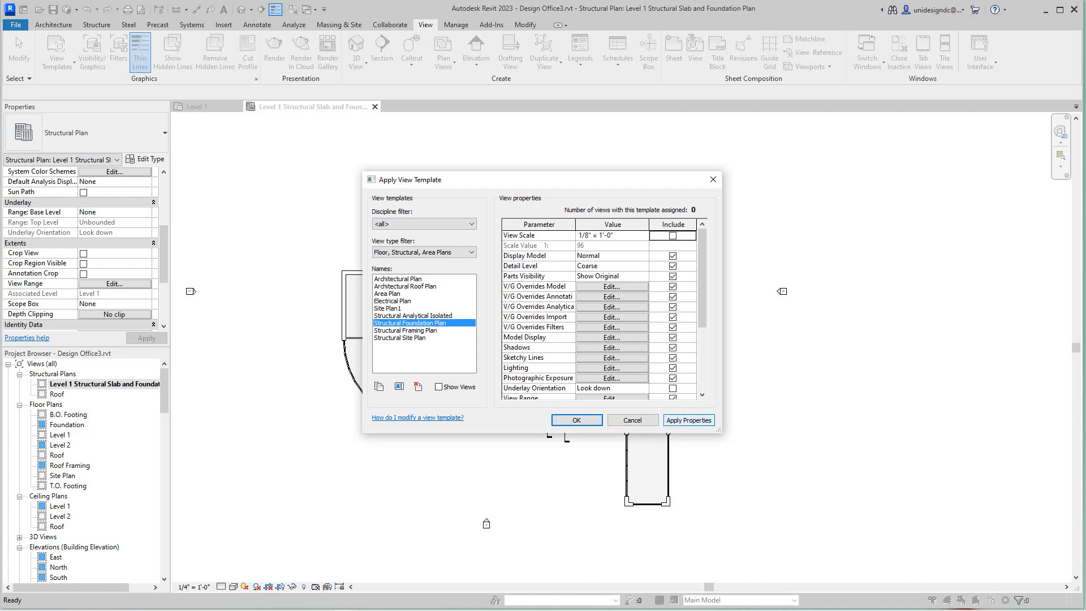
pyautogui.click(688, 420)
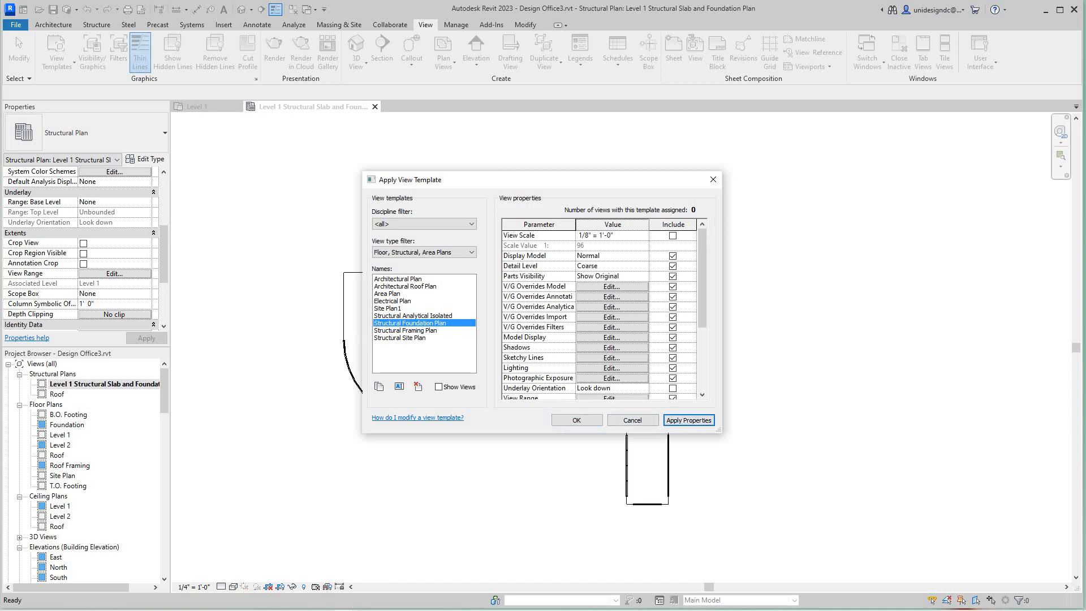
pyautogui.click(577, 420)
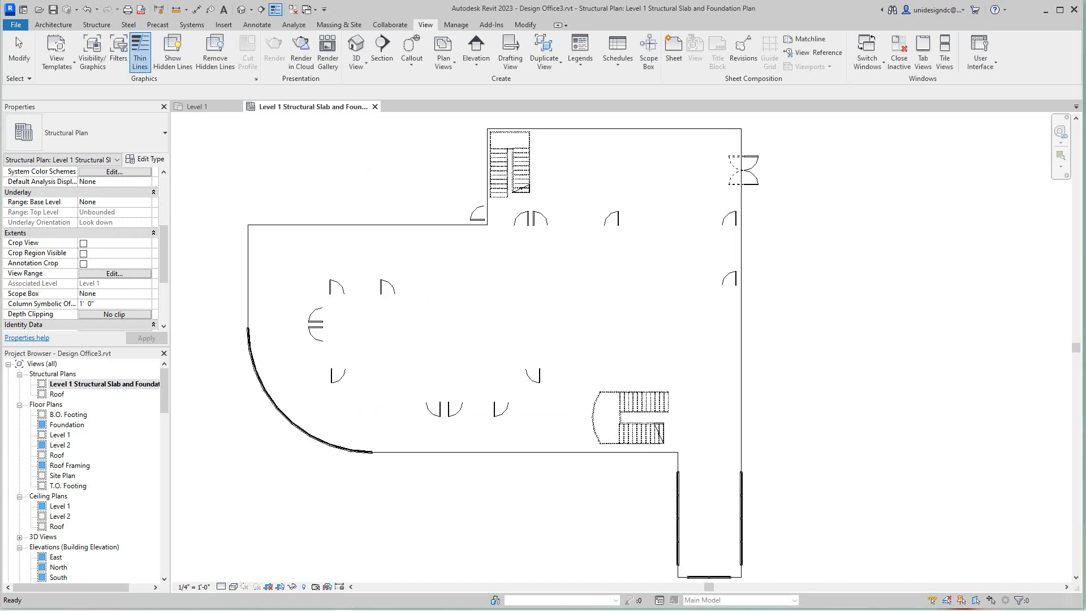
# Hide the entire door category in the Level 1 structural slab and foundation plan
pyautogui.scroll(3, 675, 316)
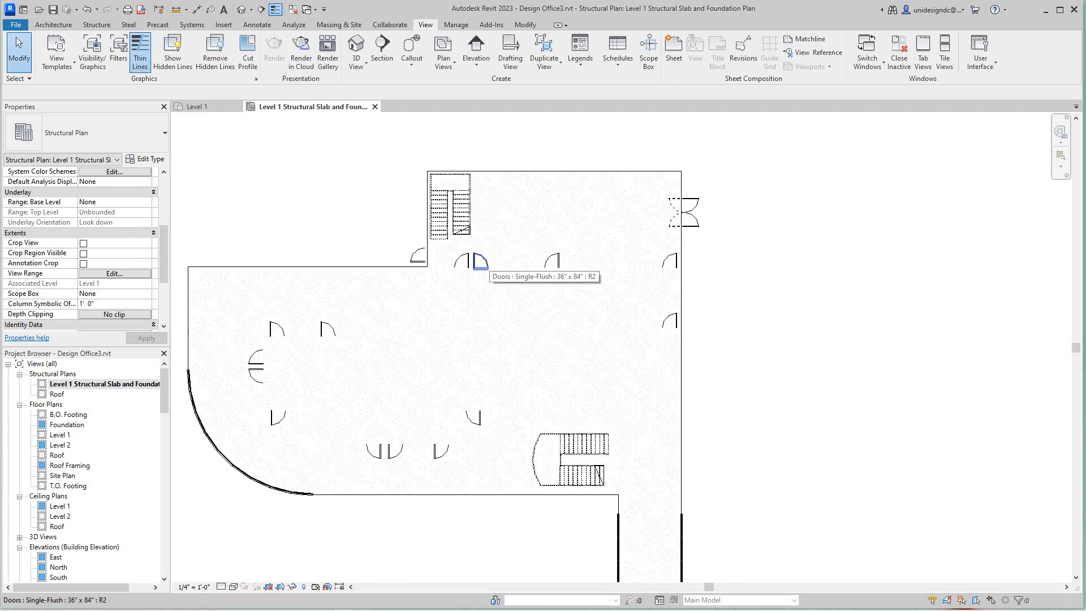
pyautogui.rightClick(481, 260)
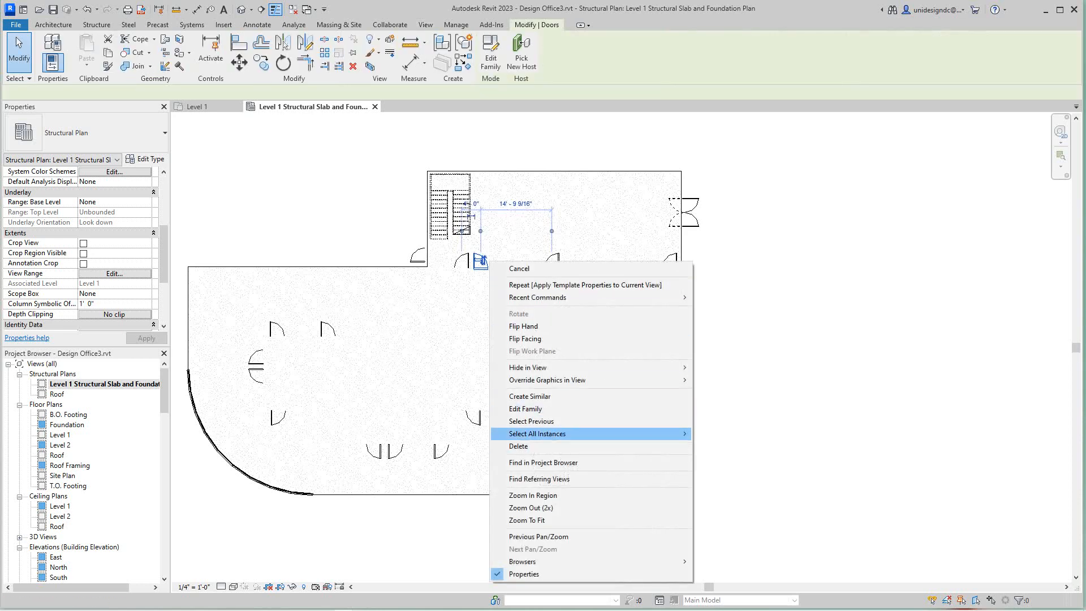
pyautogui.press('Escape')
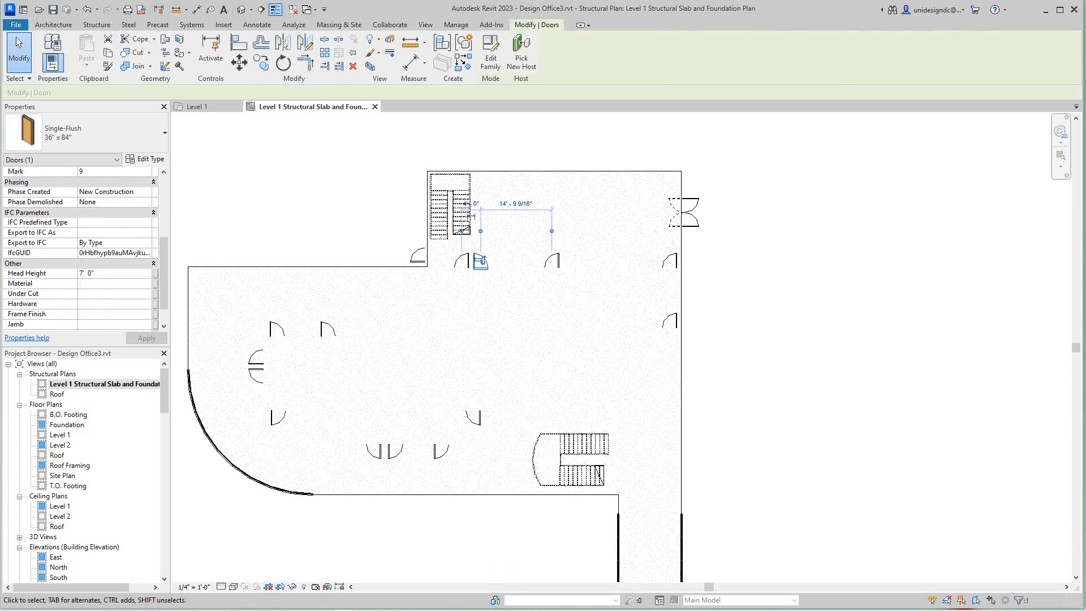
pyautogui.rightClick(473, 417)
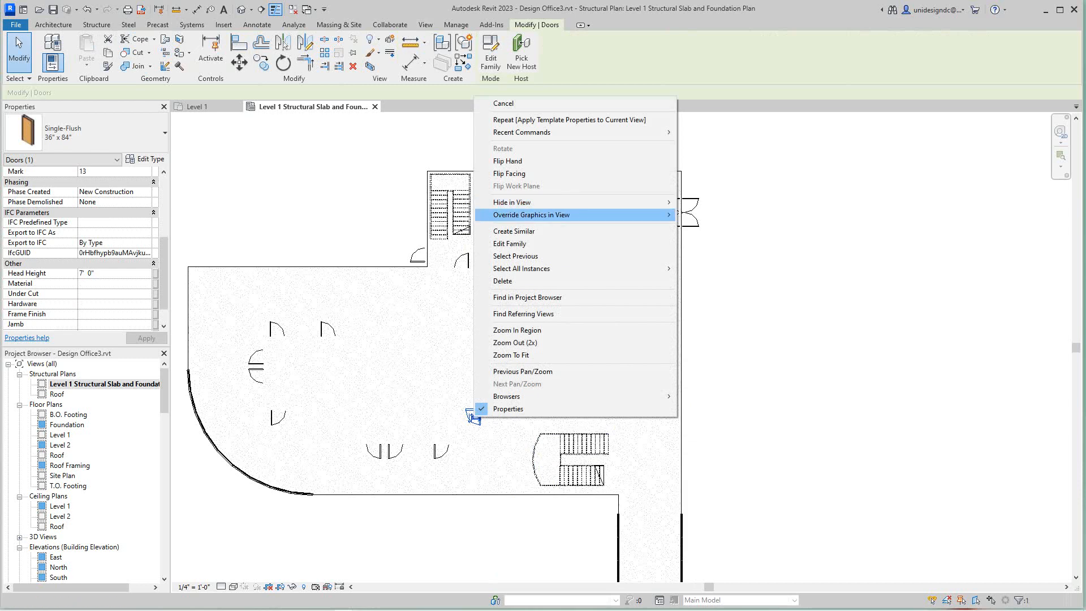
pyautogui.moveTo(512, 202)
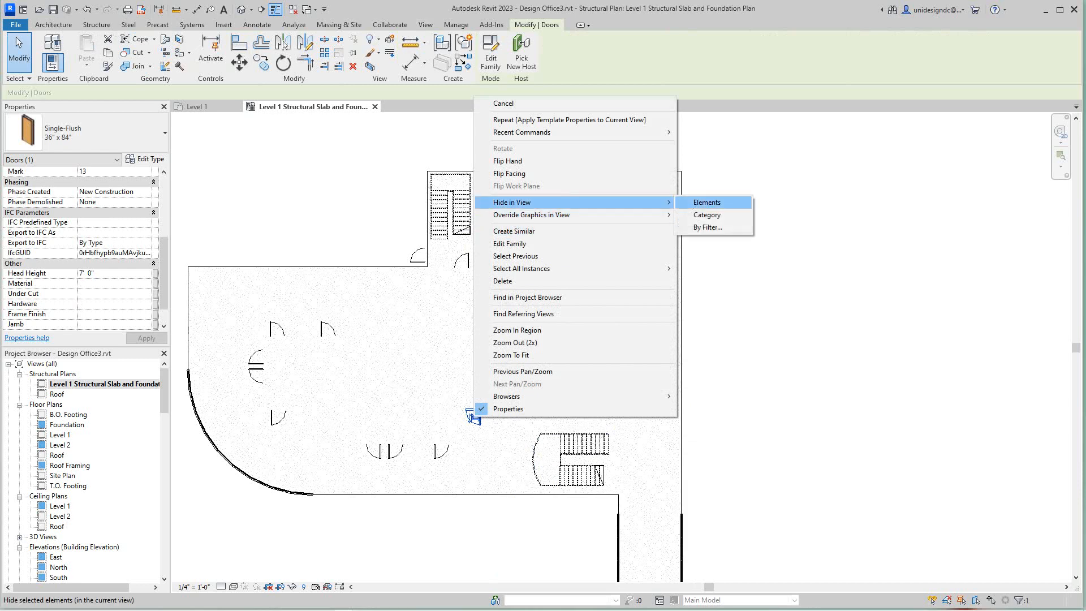
pyautogui.click(707, 215)
pyautogui.scroll(-2, 974, 231)
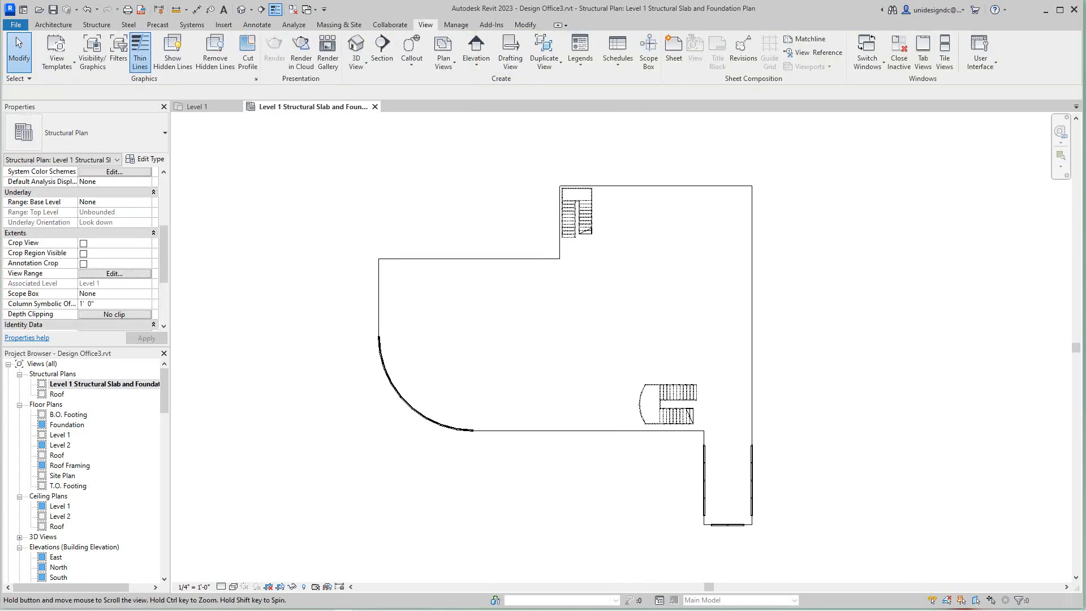